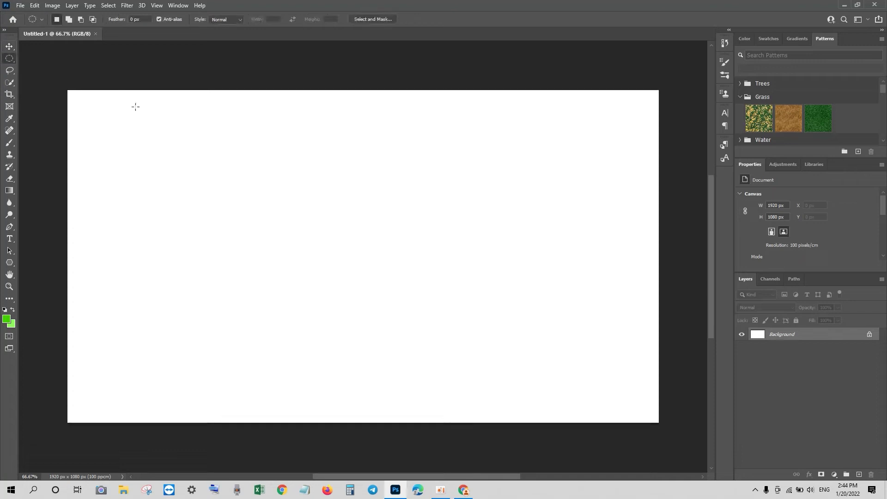
- Select a large circle in the canvas centre and switch to the Gradient tool
drag(237, 167, 469, 397)
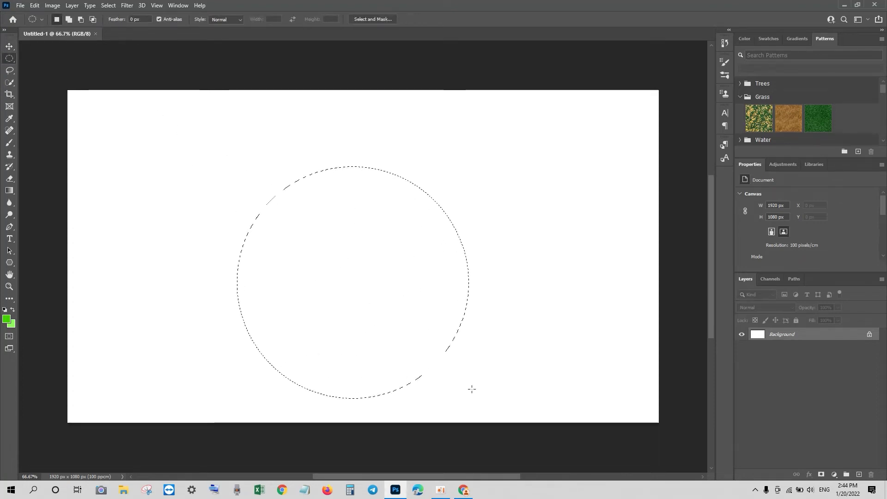
click(10, 323)
click(792, 201)
key(g)
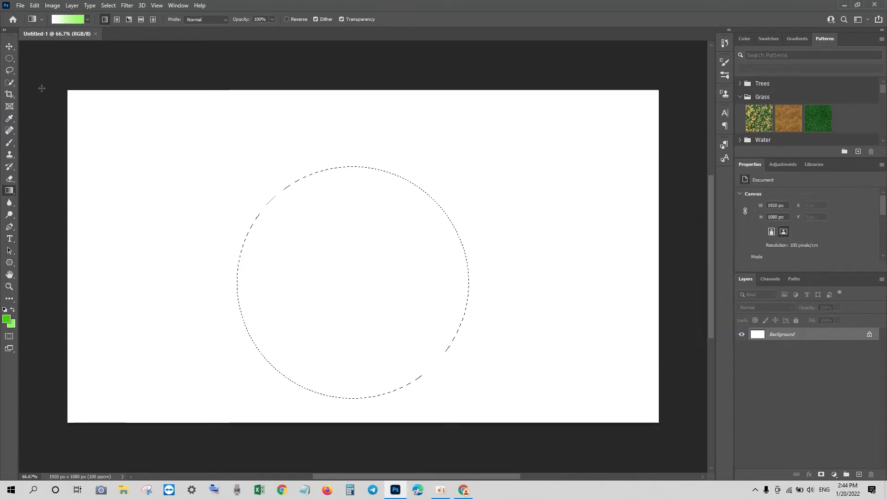
- Set the gradient stops to dark blue #184065 and a mid blue
click(74, 19)
click(618, 389)
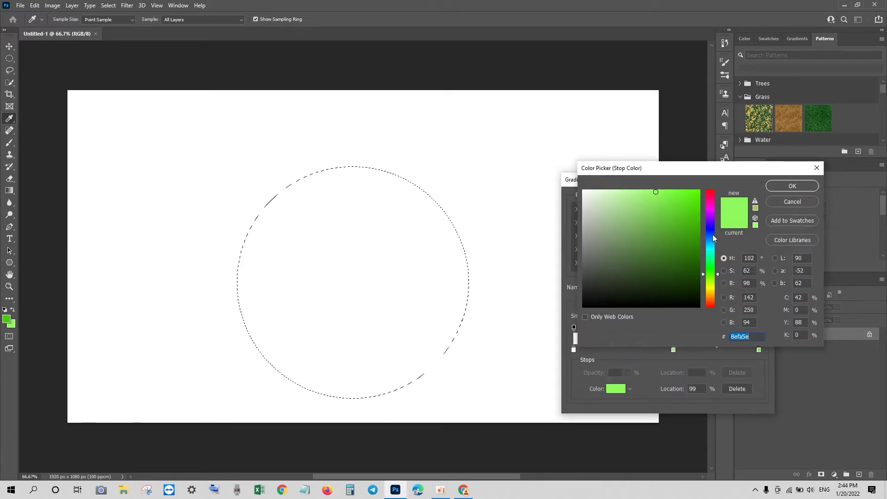
text(184065)
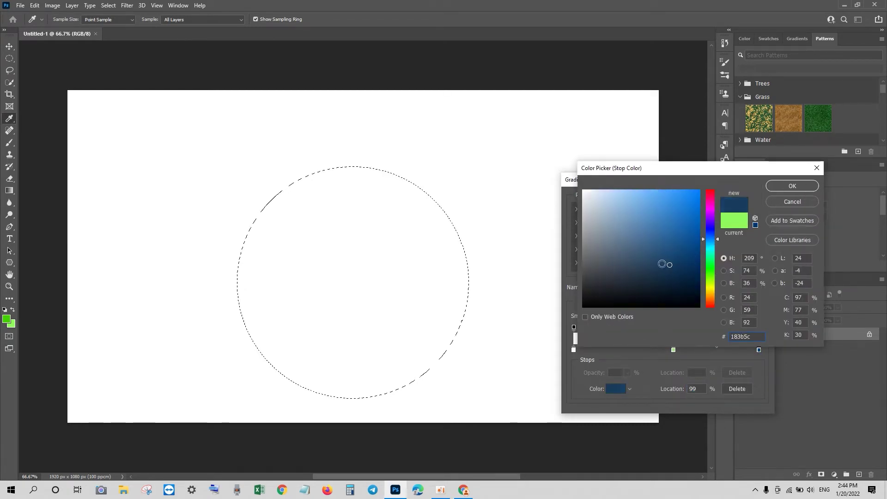
key(Return)
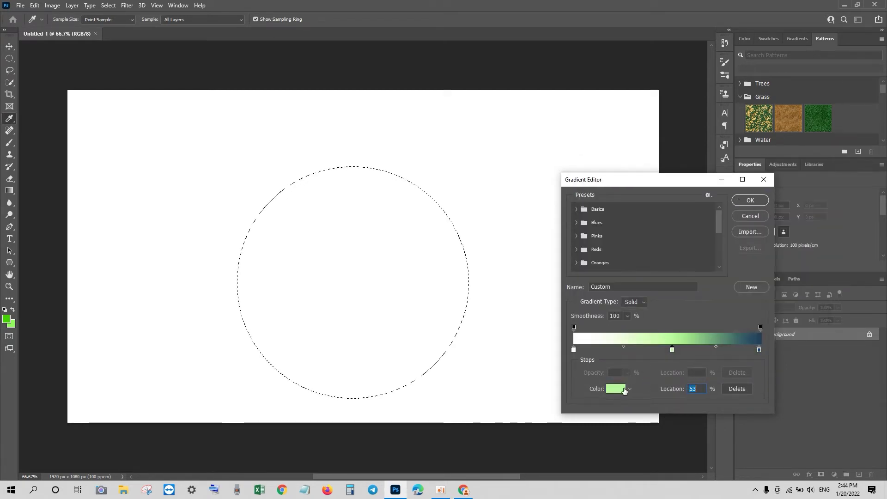
click(624, 391)
click(710, 235)
drag(642, 254, 631, 242)
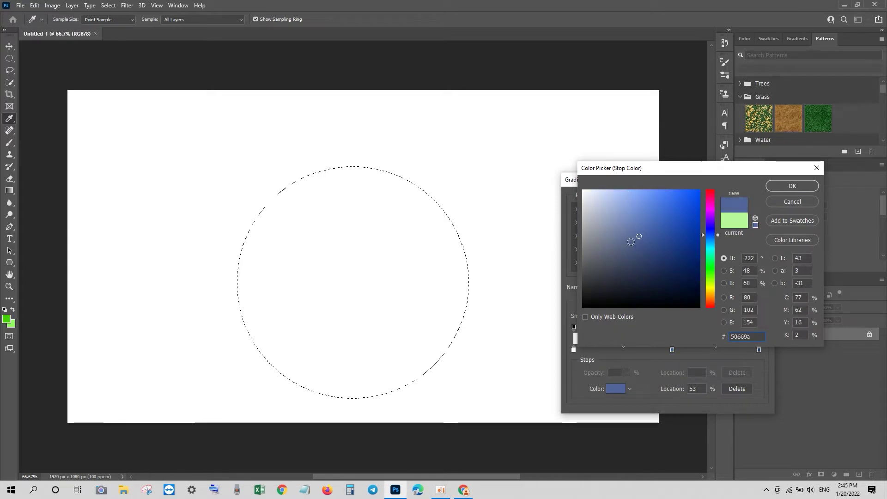
click(639, 222)
click(813, 185)
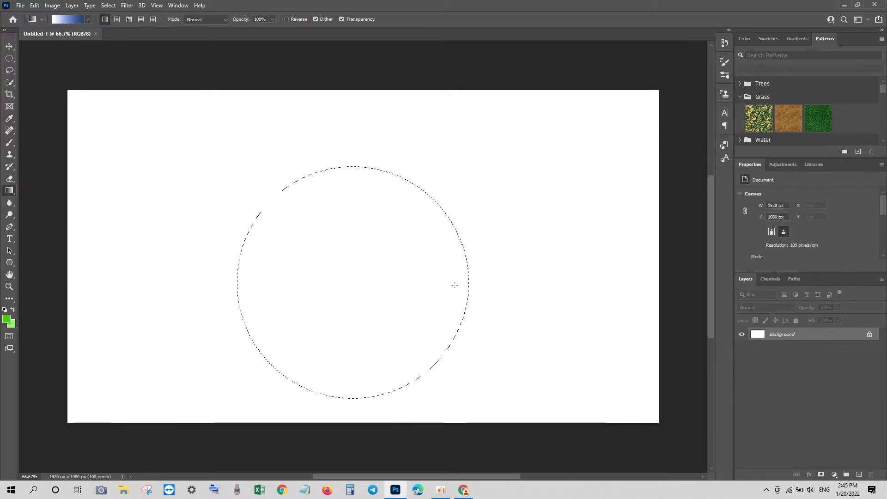
key(Return)
- Fill the circle with the blue gradient, lighter top-right, and copy it onto its own layer
mouse_move(247, 358)
mouse_down()
mouse_move(451, 173)
mouse_move(255, 362)
mouse_move(461, 162)
mouse_move(249, 365)
mouse_up()
drag(475, 169, 263, 368)
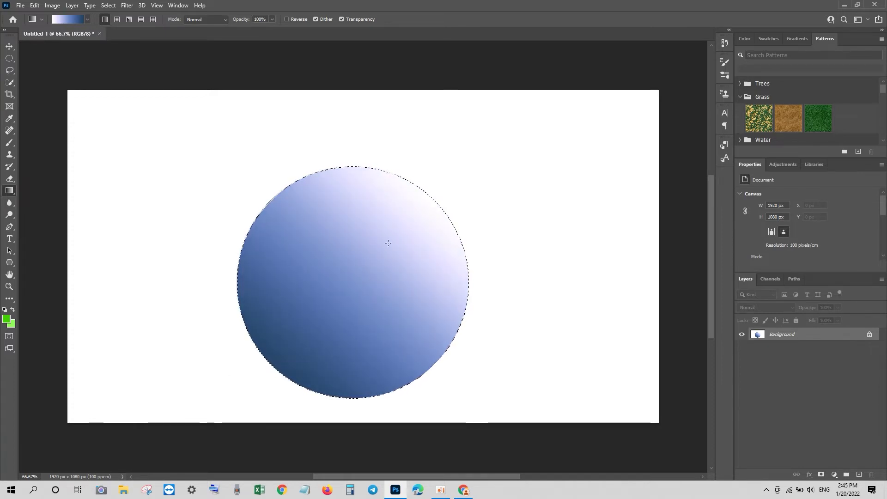
key(ctrl+shift+d)
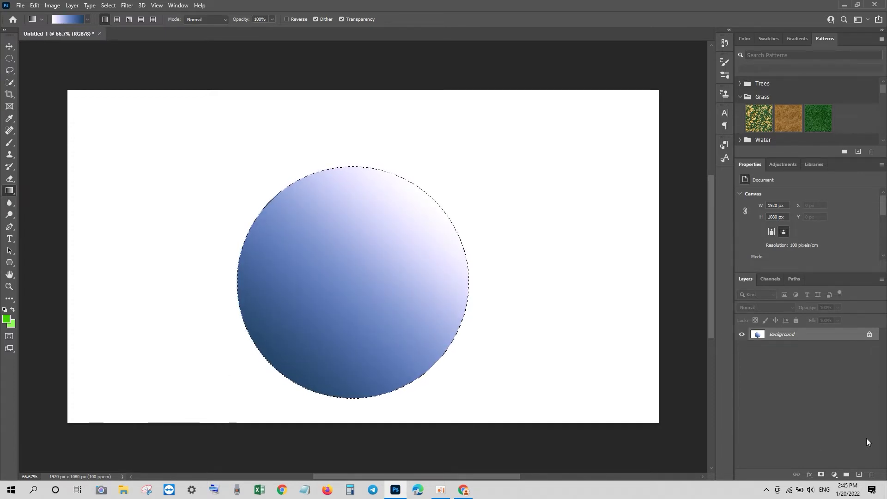
key(ctrl+shift+alt+n)
drag(277, 379, 406, 181)
key(ctrl+z)
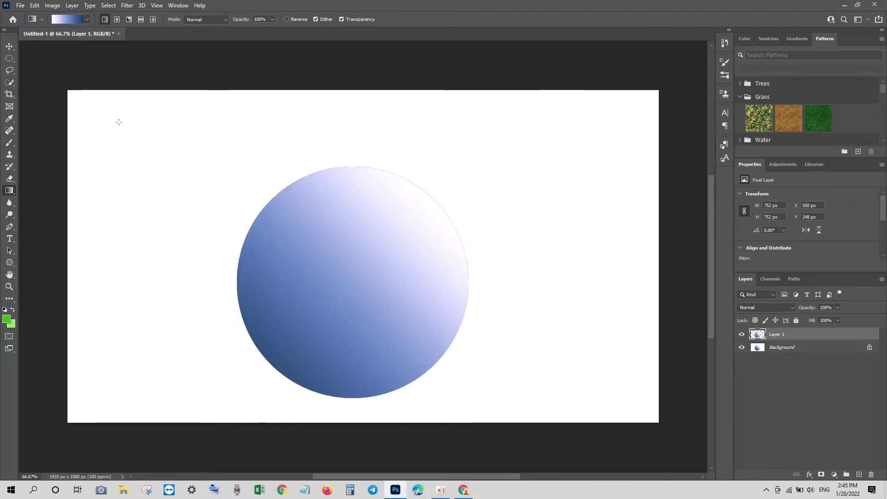
- Fill a central square on a new layer with pale lavender sampled from the circle
click(9, 58)
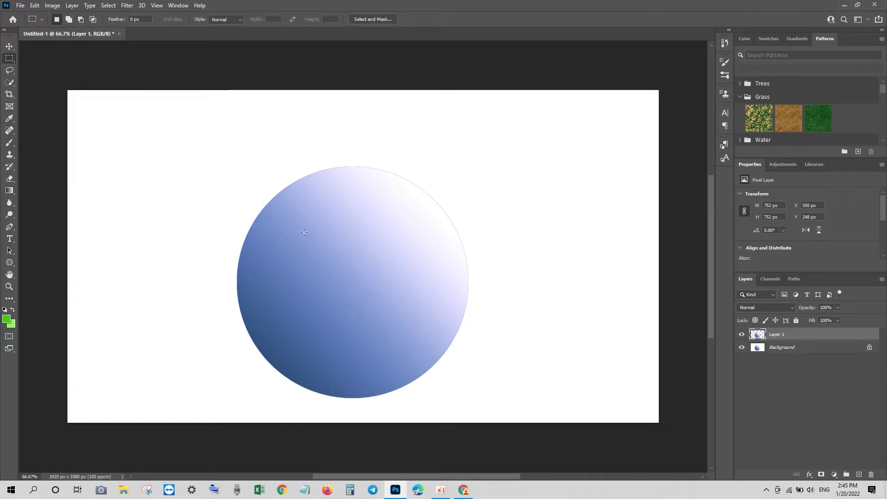
drag(303, 231, 402, 331)
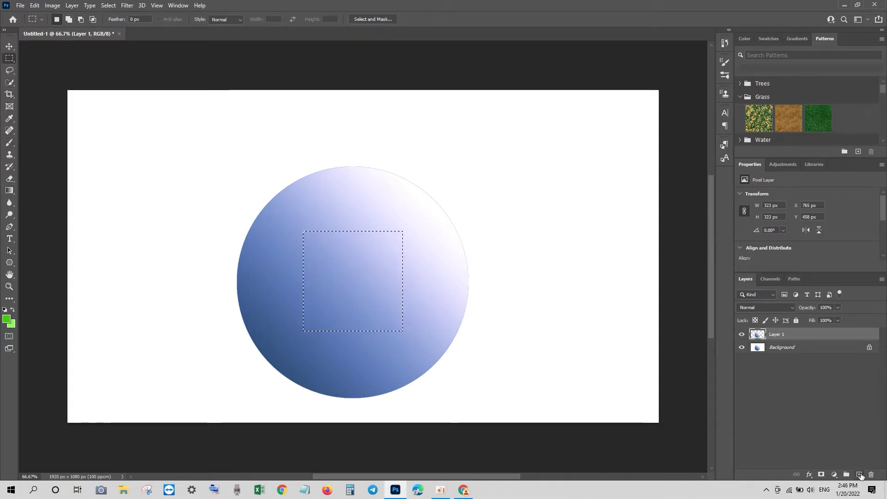
click(859, 474)
click(12, 324)
click(338, 207)
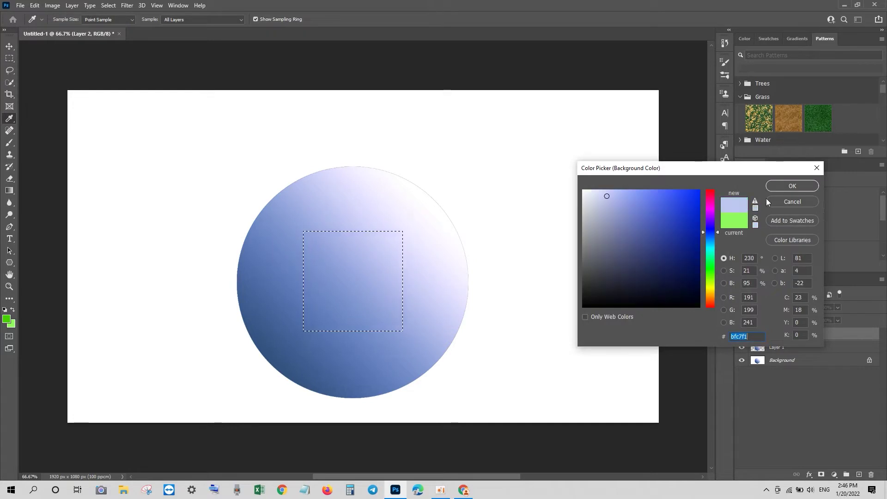
click(791, 183)
key(ctrl+BackSpace)
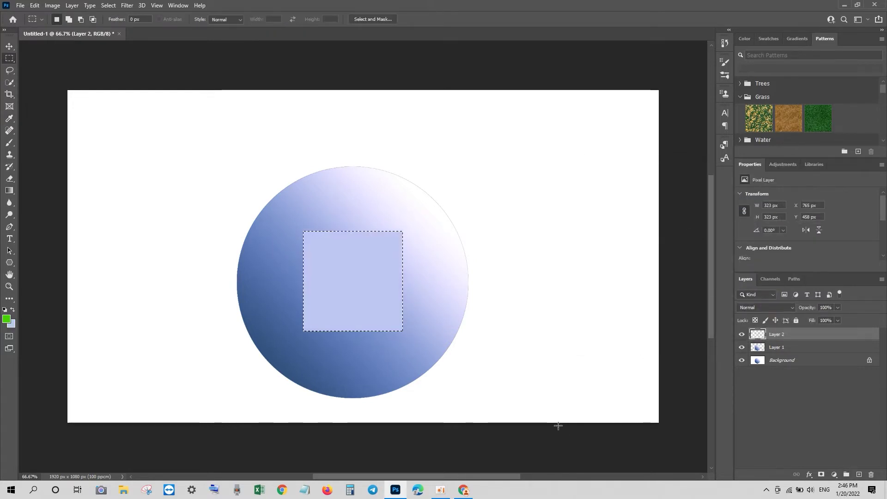
key(ctrl+d)
- Duplicate the square twice, rotating each copy to form a multi-pointed star
key(ctrl+j)
key(ctrl+t)
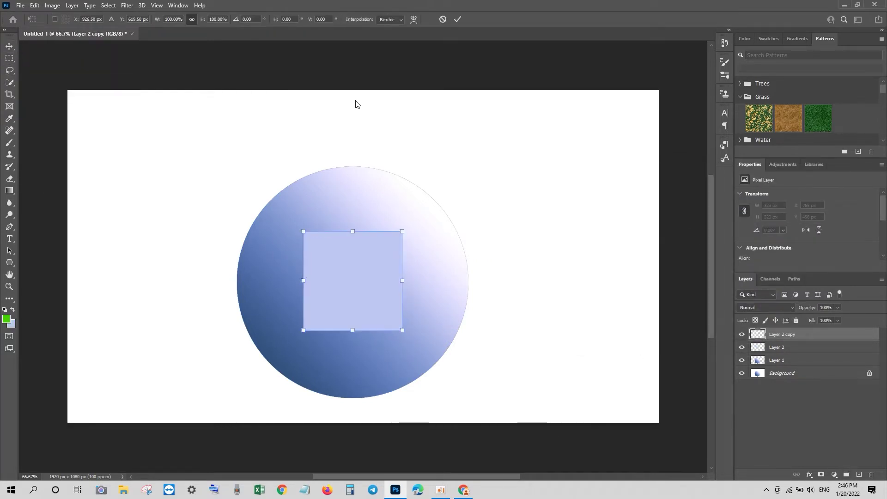
mouse_move(416, 226)
mouse_down()
mouse_move(463, 293)
mouse_move(456, 298)
mouse_up()
key(Return)
key(ctrl+j)
key(ctrl+t)
key(Return)
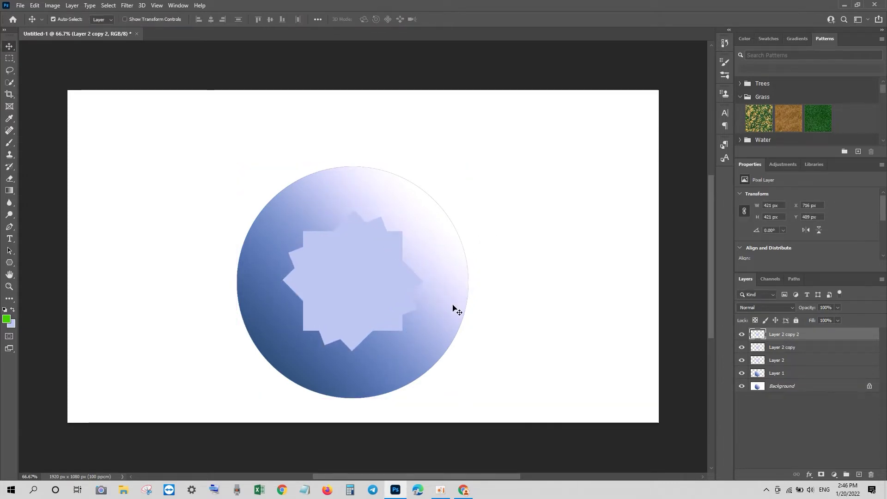
click(452, 306)
- Add a Pattern Overlay with the diamond facet pattern to the circle layer
click(809, 474)
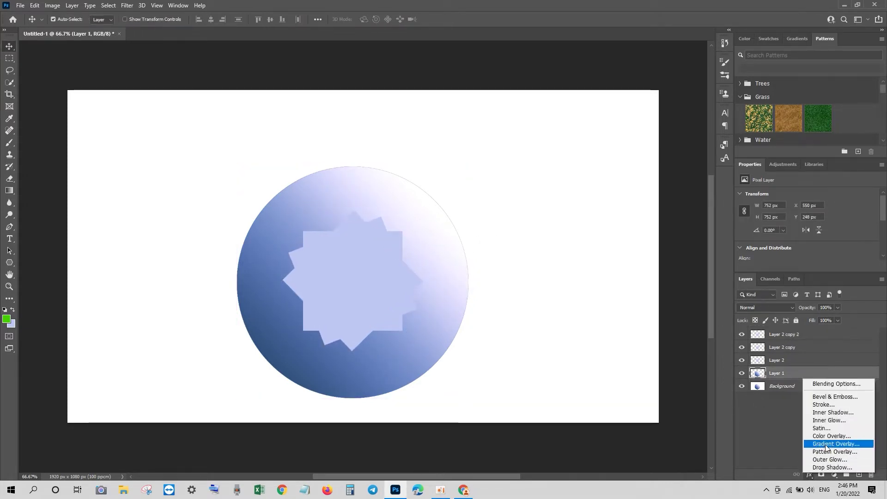
click(827, 452)
click(713, 272)
click(672, 314)
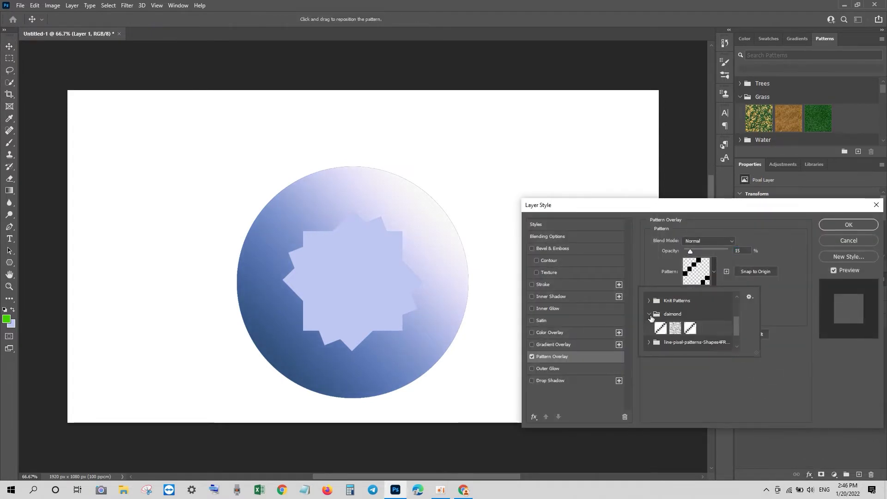
click(839, 226)
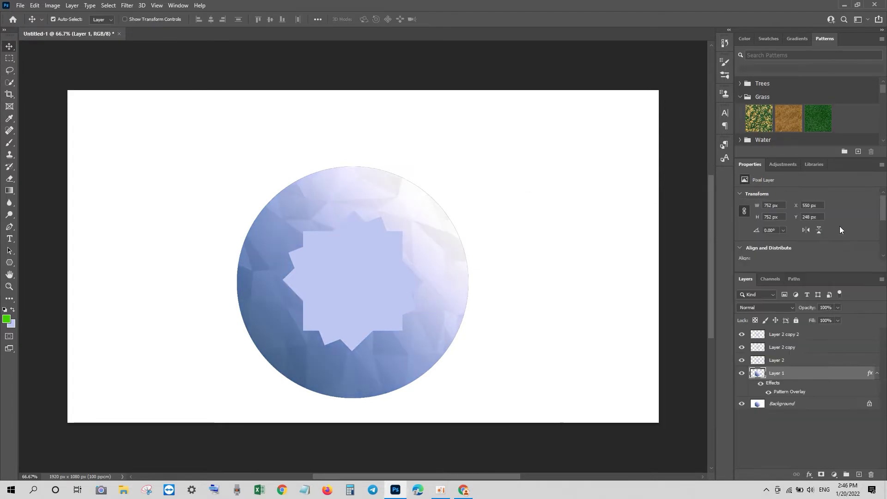
- Adjust the pattern overlay to 100% opacity and 89% scale
double_click(774, 392)
drag(698, 313, 708, 311)
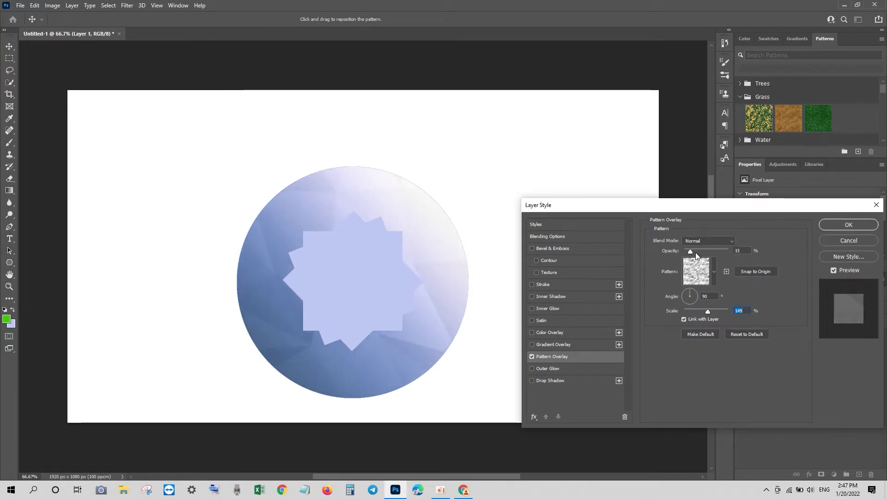
drag(694, 252, 728, 250)
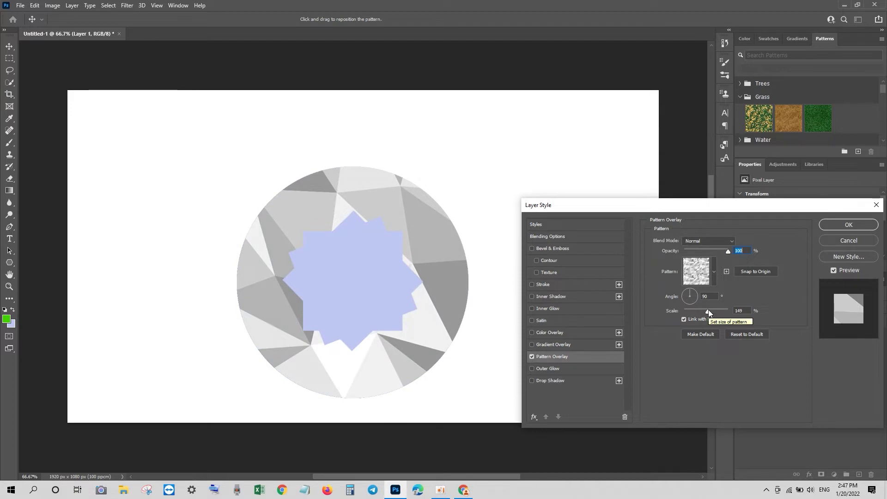
drag(707, 309, 704, 309)
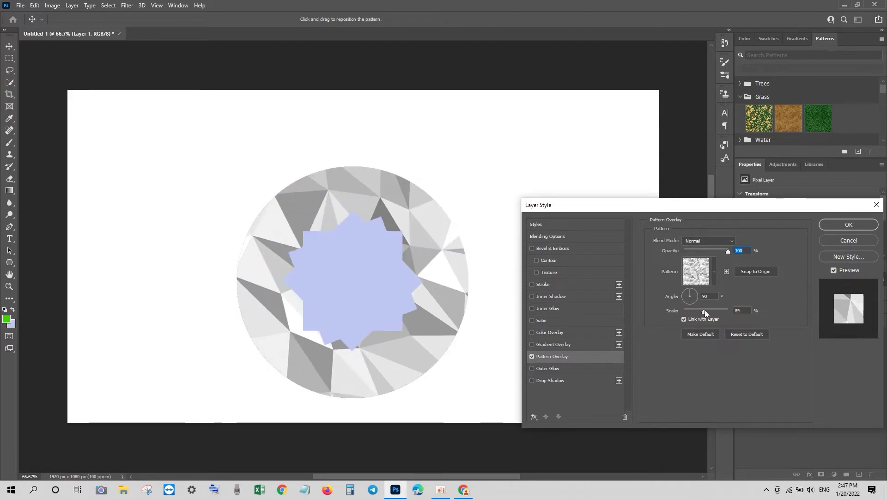
click(830, 226)
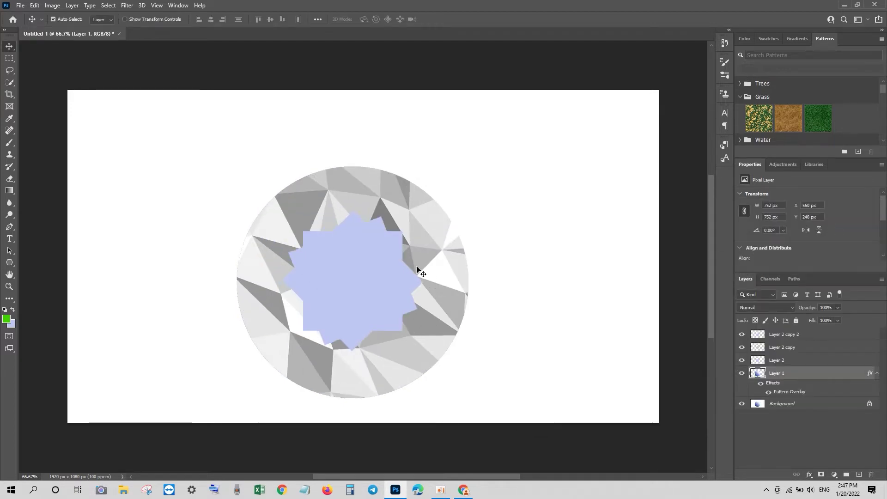
- Hide two squares and distort Layer 2 copy 2's square into an angled facet
click(742, 360)
click(376, 273)
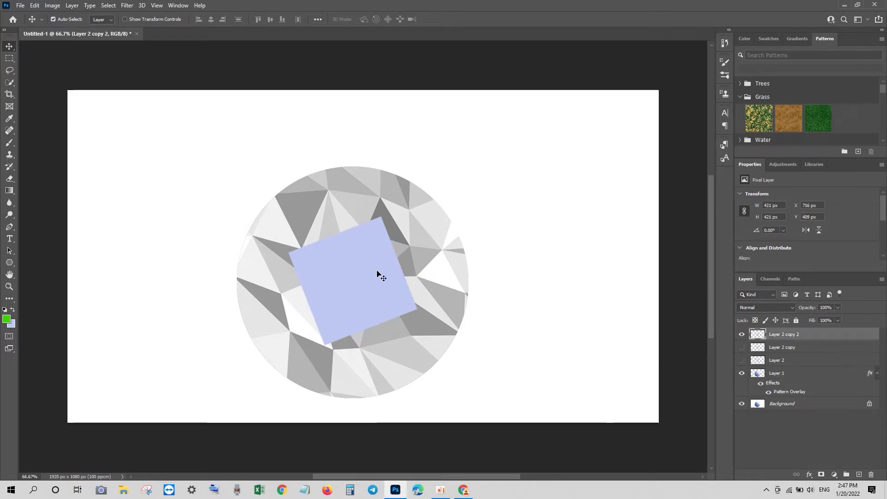
key(ctrl+t)
right_click(388, 256)
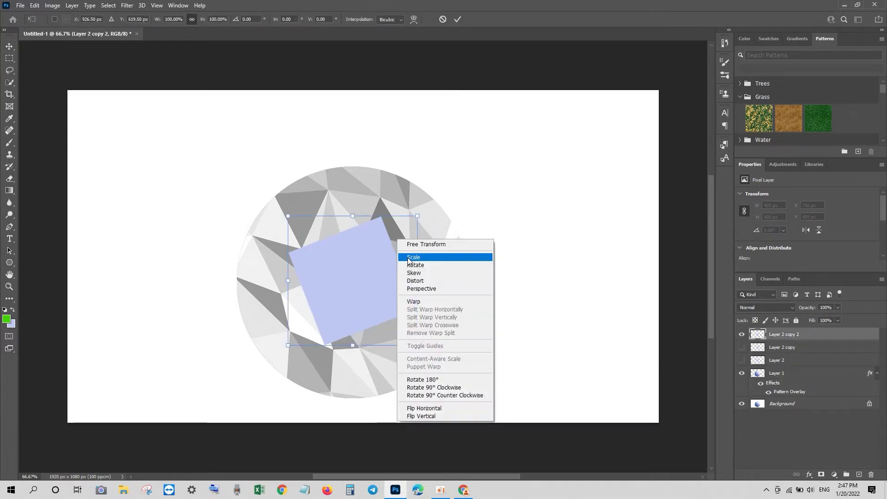
click(411, 282)
drag(417, 216, 393, 238)
drag(417, 345, 427, 298)
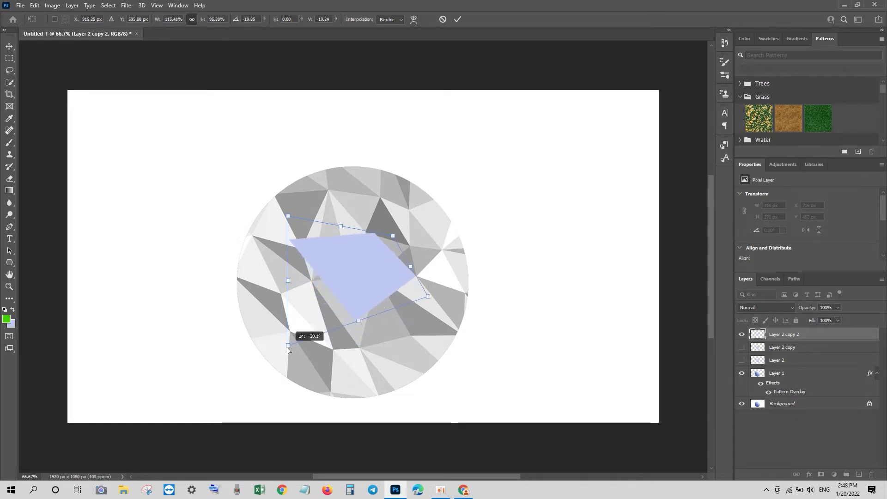
mouse_move(288, 350)
mouse_down()
mouse_move(283, 395)
mouse_move(258, 429)
mouse_up()
mouse_move(288, 218)
mouse_down()
mouse_move(272, 221)
mouse_move(288, 216)
mouse_up()
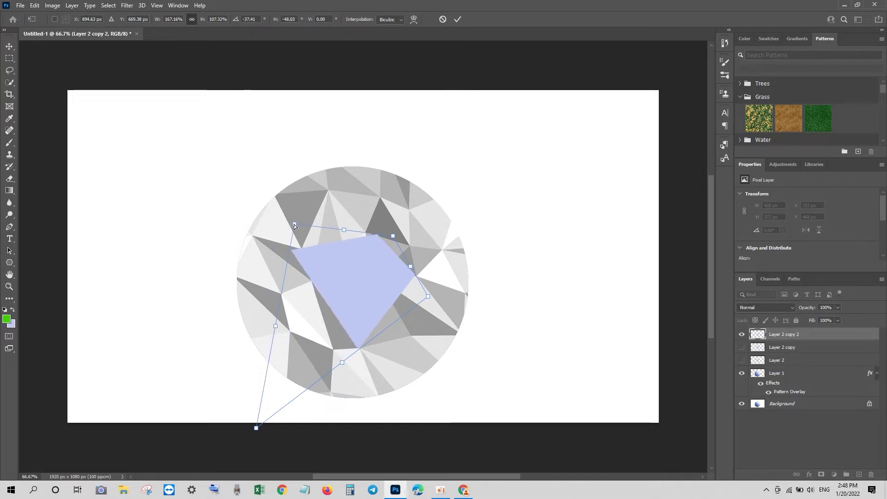
drag(392, 235, 385, 234)
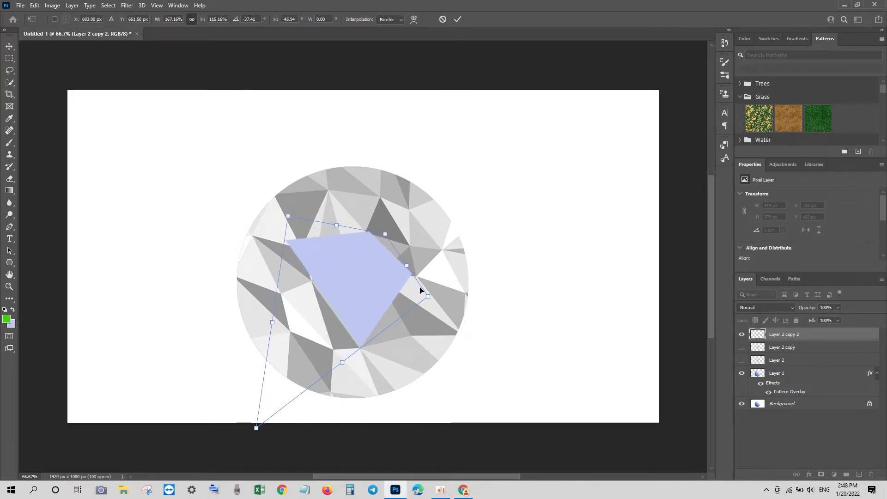
key(Return)
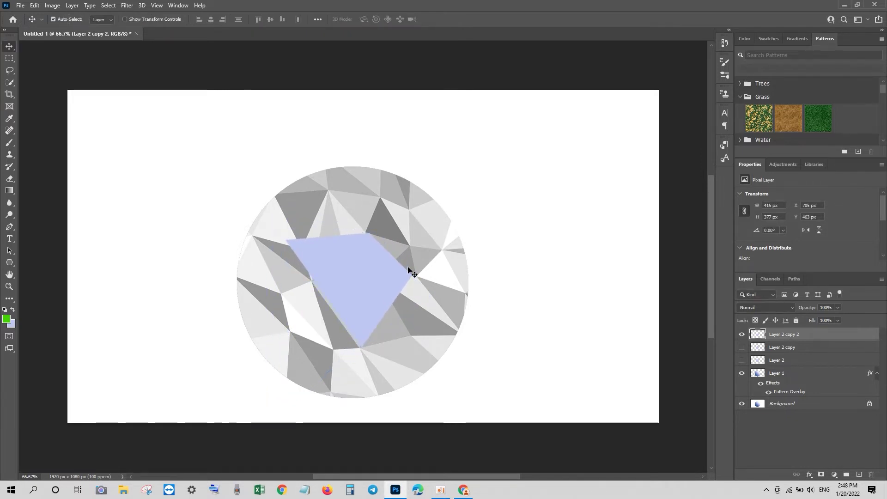
- Try a Warp on the shape without changing it, then show Layer 2 copy again
key(ctrl+t)
right_click(351, 257)
click(370, 314)
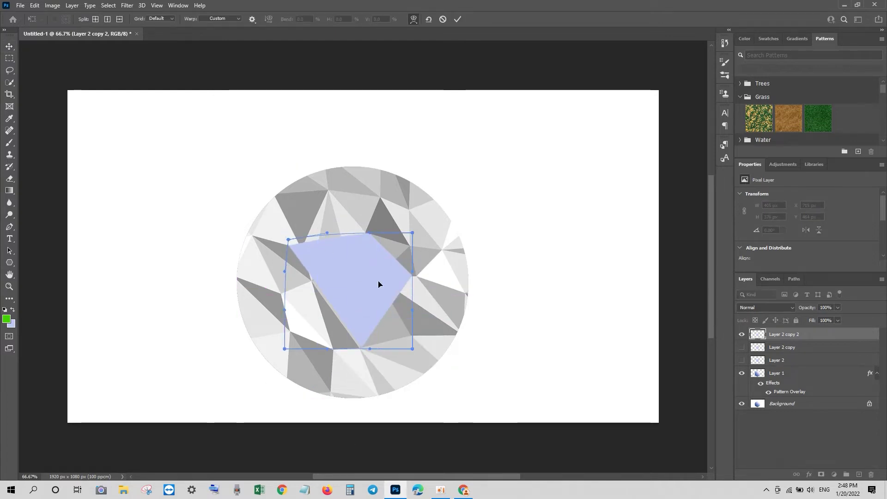
key(Return)
click(742, 346)
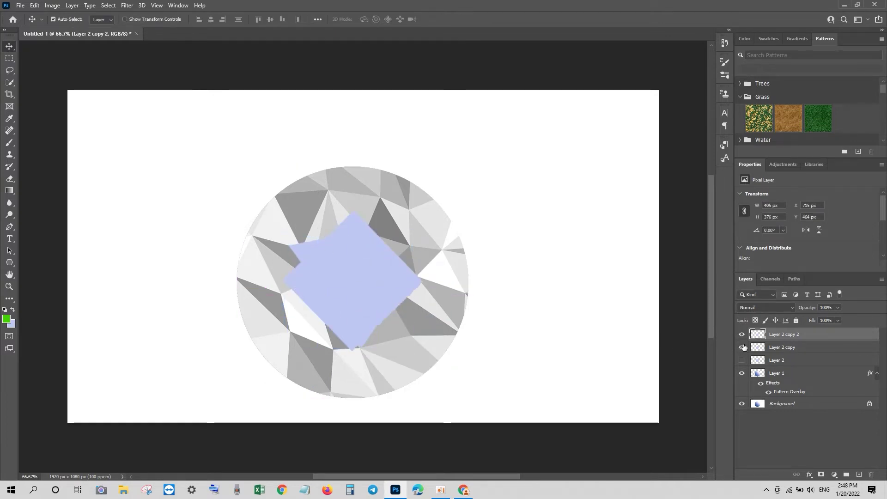
- Distort Layer 2 copy's diamond into a tall parallelogram
click(791, 348)
key(ctrl+t)
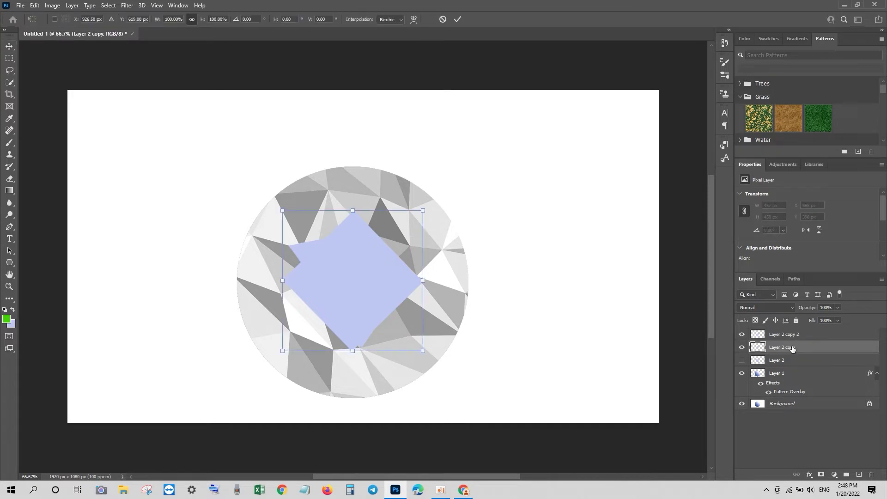
right_click(424, 210)
click(418, 267)
mouse_move(422, 210)
mouse_down()
mouse_move(378, 225)
mouse_move(381, 167)
mouse_up()
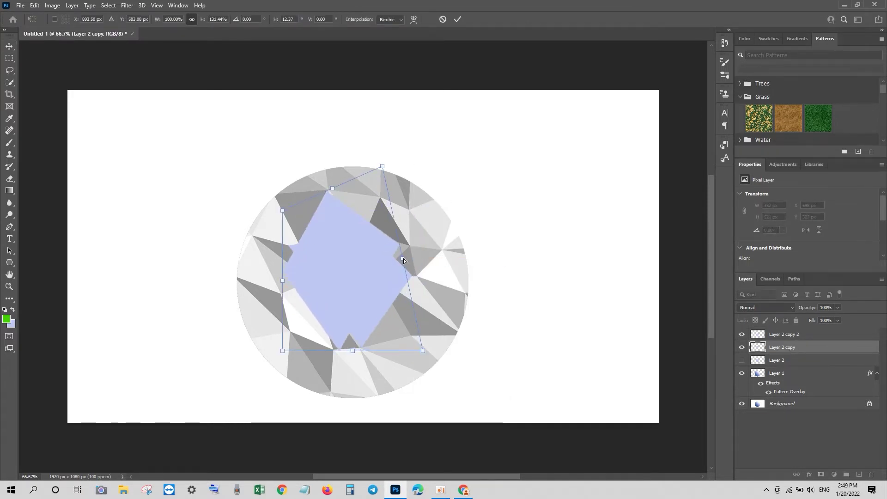
mouse_move(422, 351)
mouse_down()
mouse_move(357, 320)
mouse_move(328, 348)
mouse_up()
drag(284, 282, 285, 287)
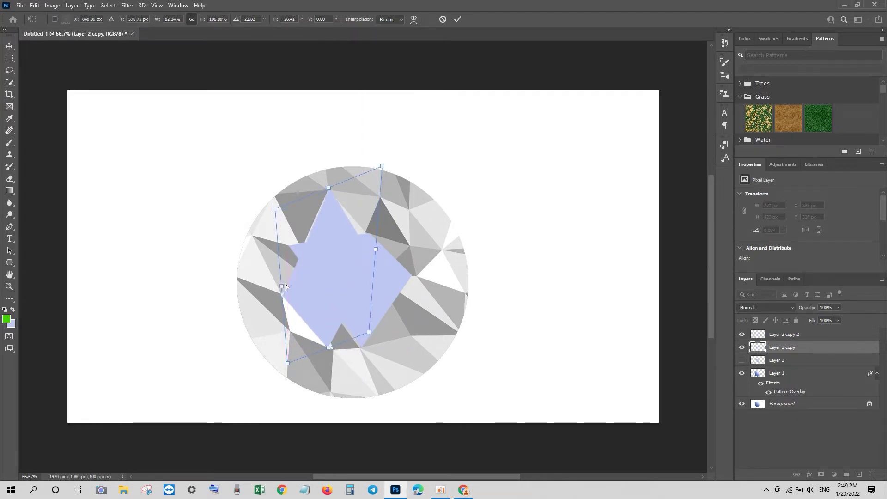
key(Return)
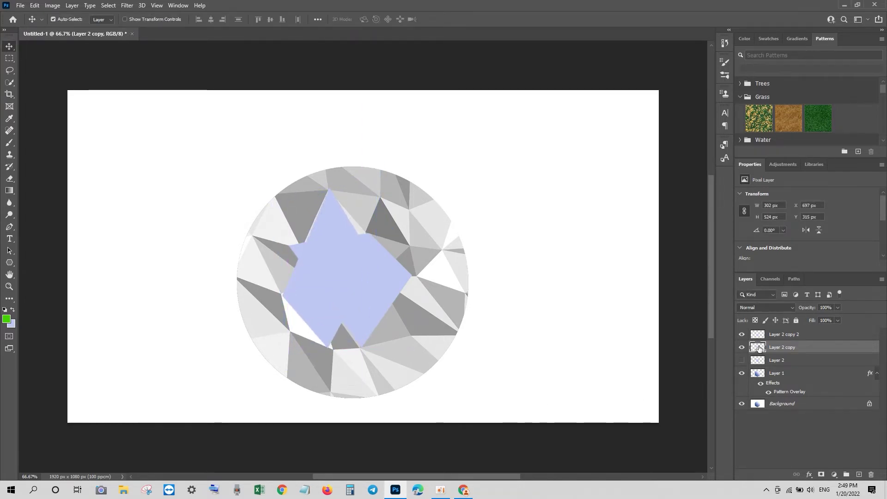
- Fill the parallelogram's selection with a dark-blue-to-white gradient and deselect
ctrl+click(758, 347)
click(9, 190)
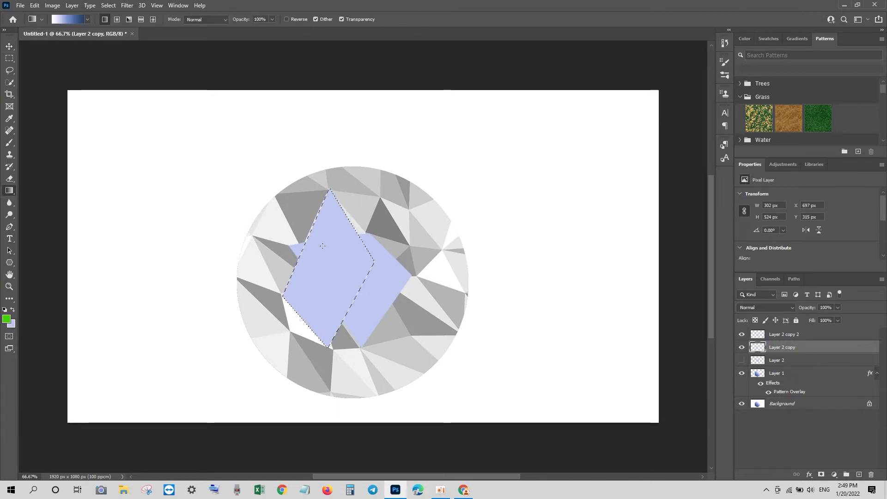
drag(329, 197, 326, 344)
key(ctrl+d)
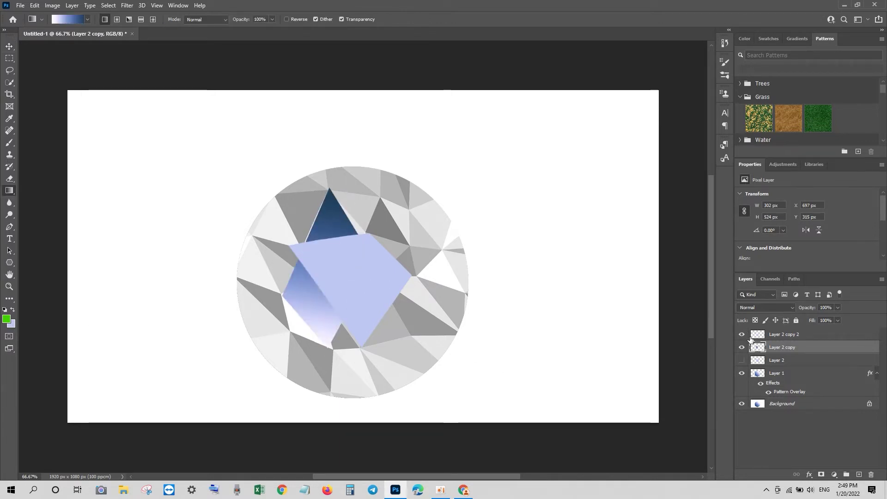
- Trial a diagonal blue gradient in the loaded square selection, then undo it and deselect
ctrl+click(758, 347)
click(745, 360)
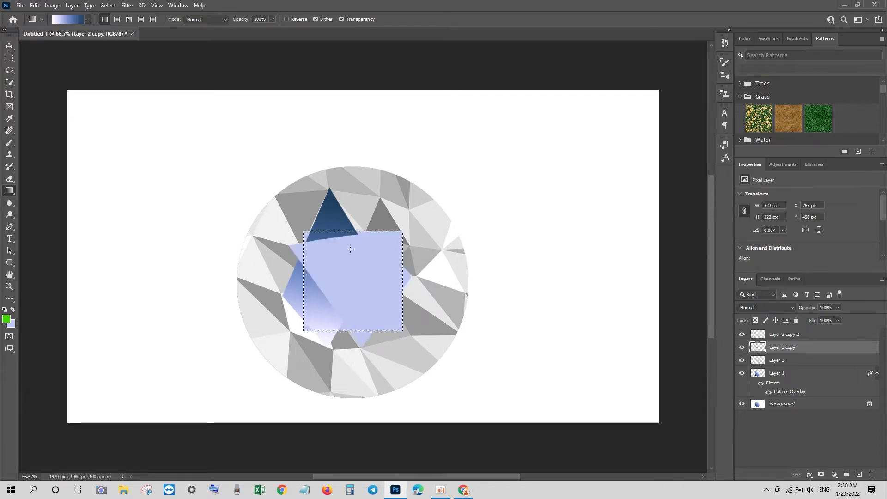
drag(352, 319, 339, 260)
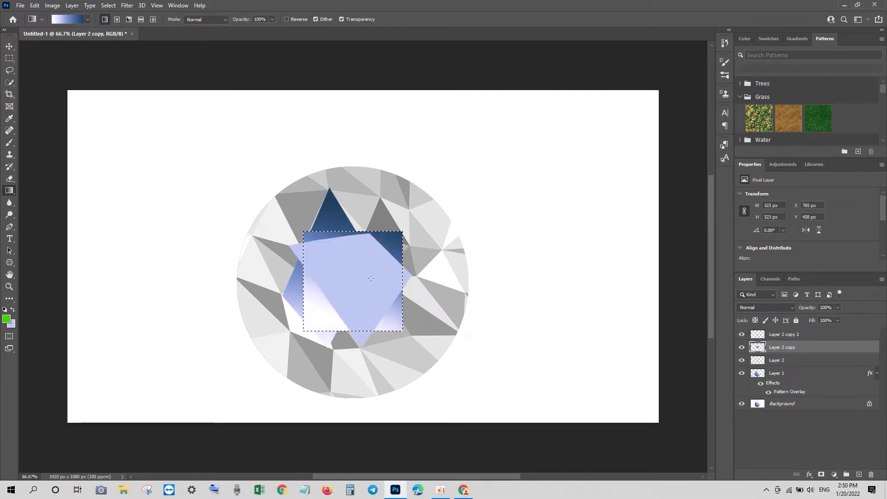
key(ctrl+z)
key(ctrl+d)
- Reorder Layer 2 copy in the layer stack with Ctrl+] and Ctrl+[
click(9, 46)
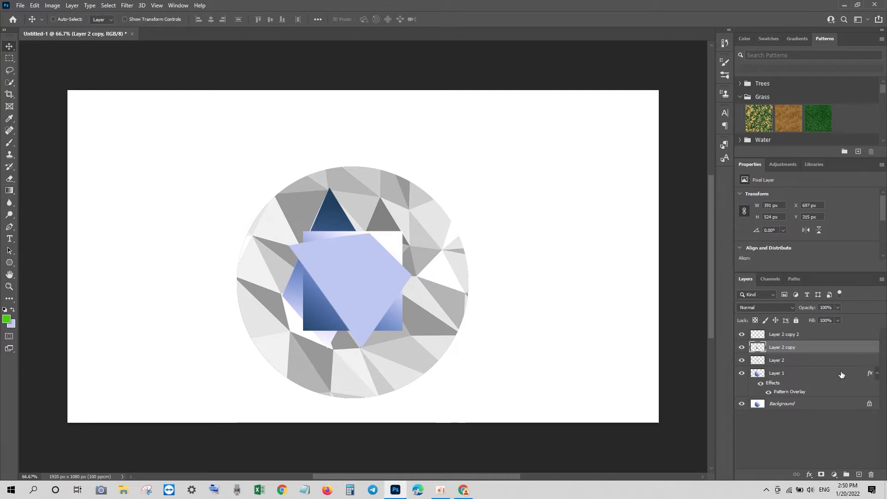
drag(842, 374, 841, 375)
key(ctrl+bracketright)
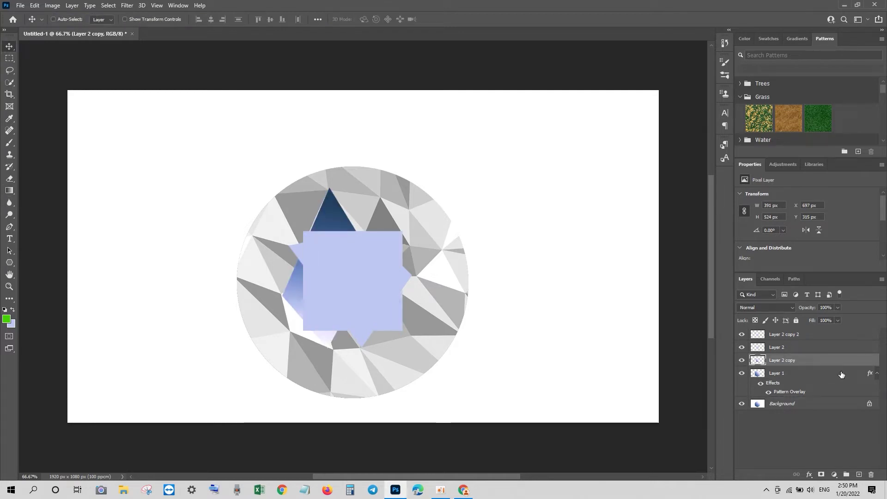
key(ctrl+bracketright)
key(ctrl+bracketleft)
key(ctrl+bracketright)
- Toggle Layer 2 copy's visibility to compare shapes and move it above Layer 1
click(741, 347)
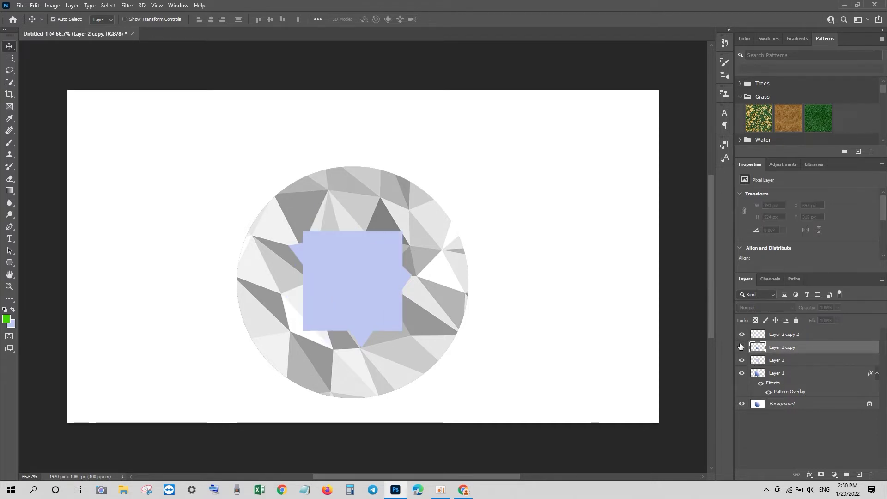
click(741, 347)
click(742, 346)
click(742, 347)
click(741, 347)
click(741, 347)
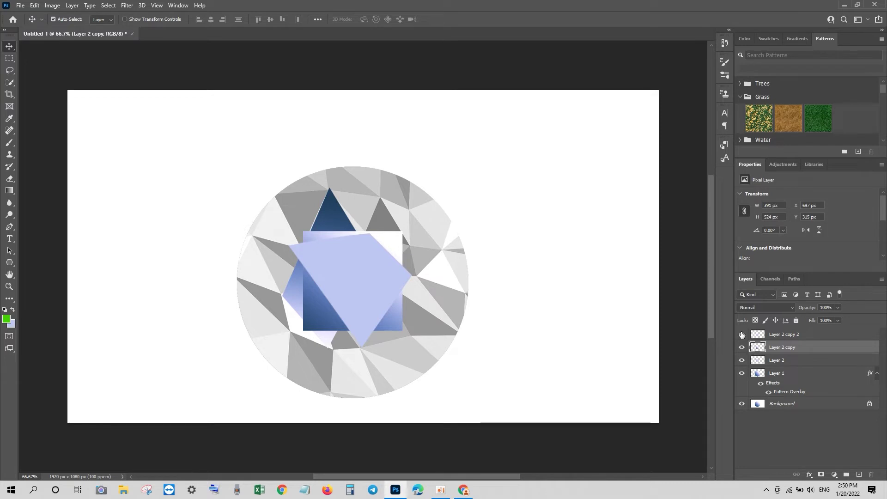
click(742, 334)
click(741, 334)
click(741, 347)
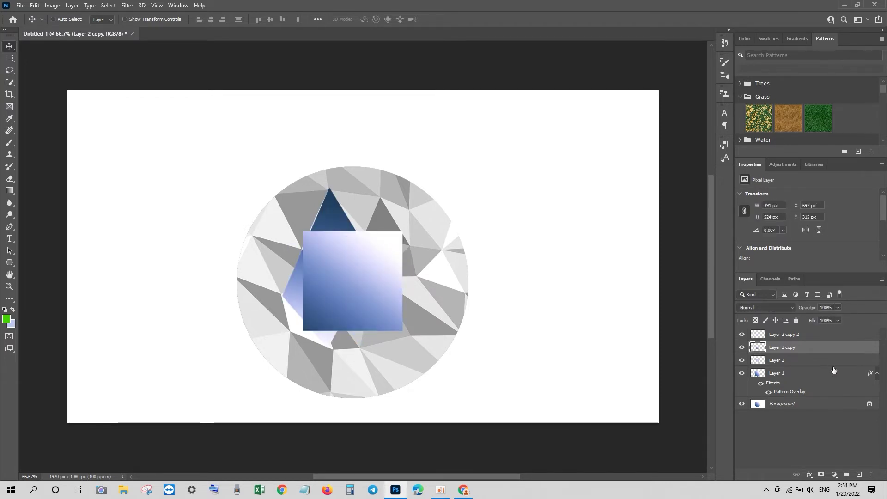
drag(794, 392, 745, 359)
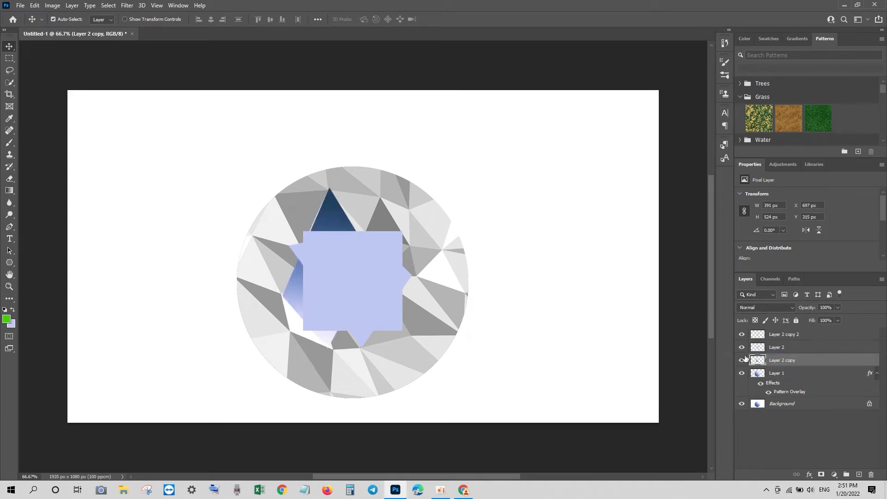
- Hide Layer 2 copy's gradient shape and show Layer 2's lavender square
click(785, 334)
click(741, 347)
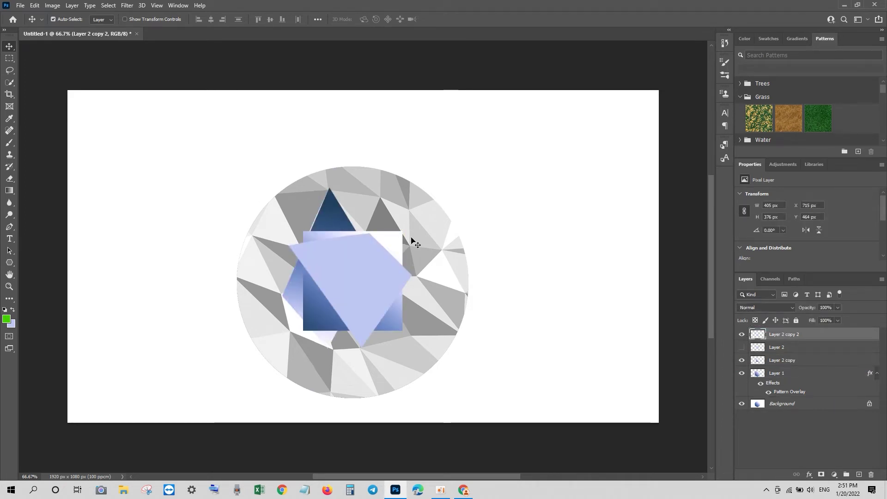
click(406, 242)
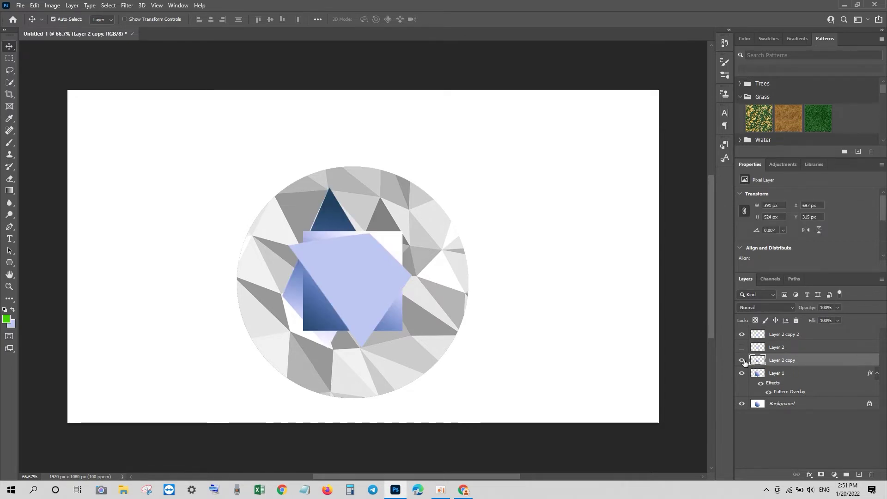
click(742, 361)
click(741, 346)
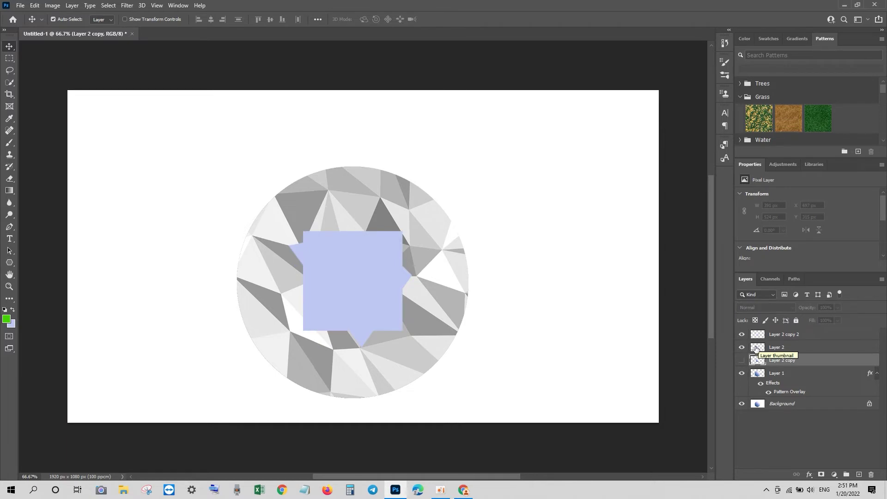
- Distort Layer 2's square into a tall triangle
click(758, 348)
key(ctrl+t)
drag(402, 231, 329, 190)
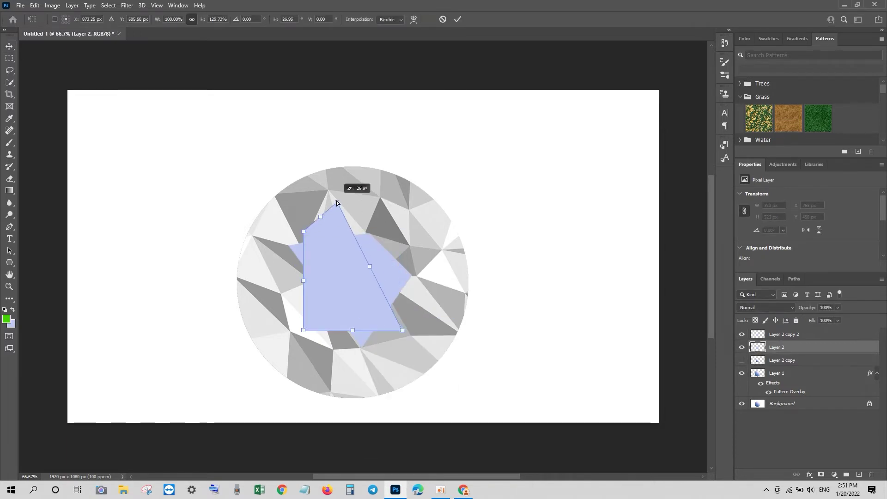
drag(303, 330, 290, 333)
drag(402, 330, 411, 334)
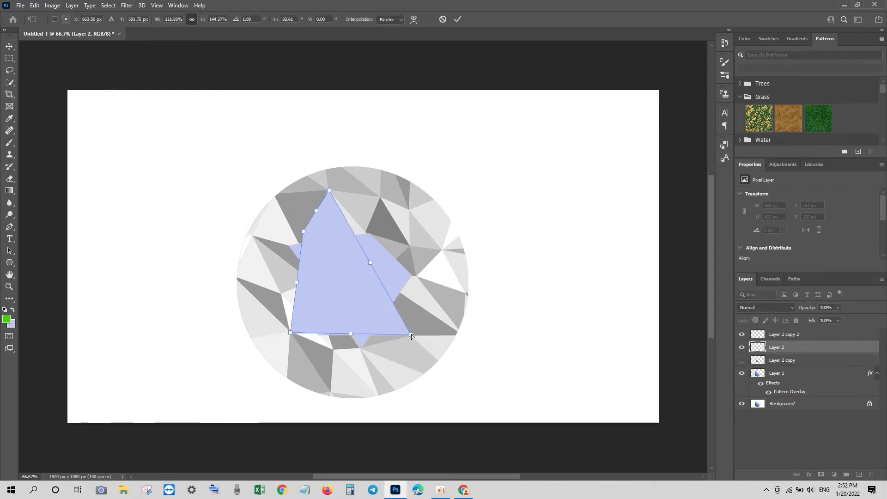
drag(303, 232, 305, 242)
key(Return)
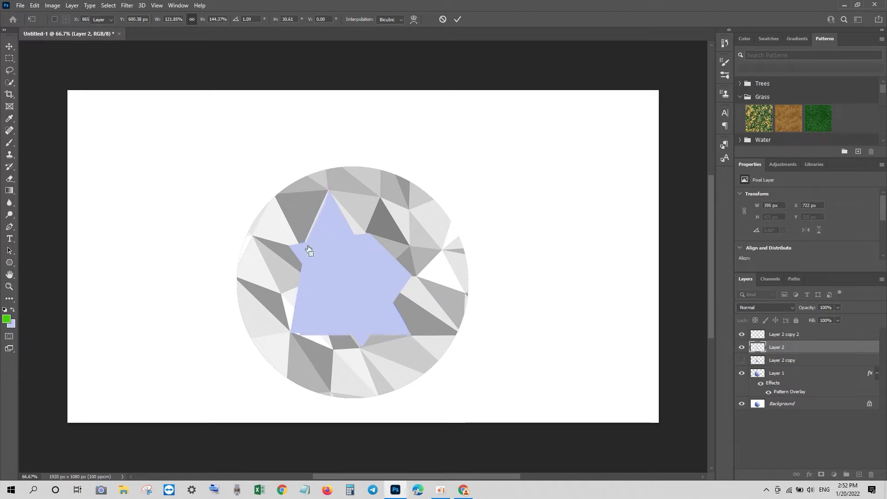
- Fill the triangle with a blue gradient, dark at the bottom and white at the top
ctrl+click(758, 347)
key(g)
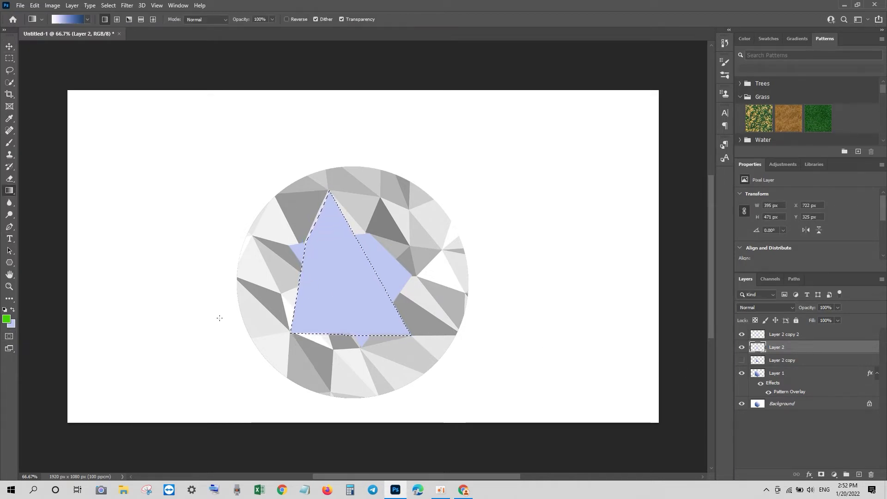
drag(368, 291, 304, 322)
mouse_move(340, 208)
mouse_down()
mouse_move(299, 330)
mouse_move(324, 277)
mouse_move(287, 333)
mouse_up()
key(v)
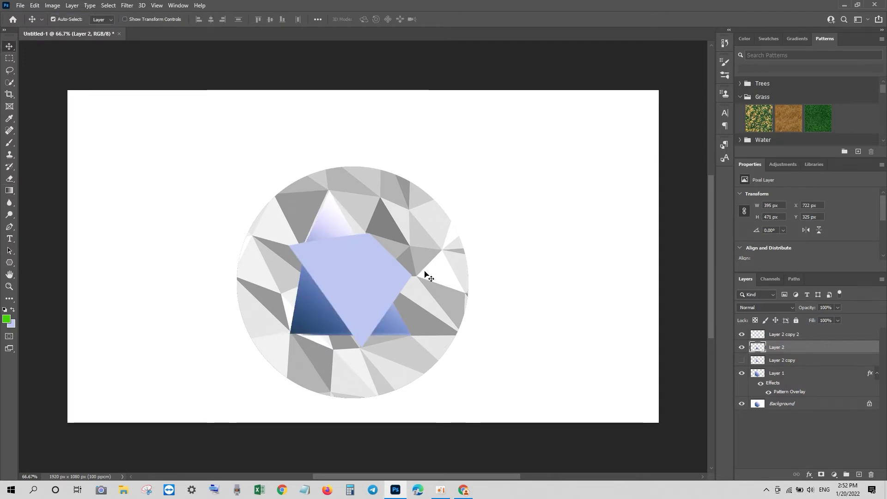
click(426, 278)
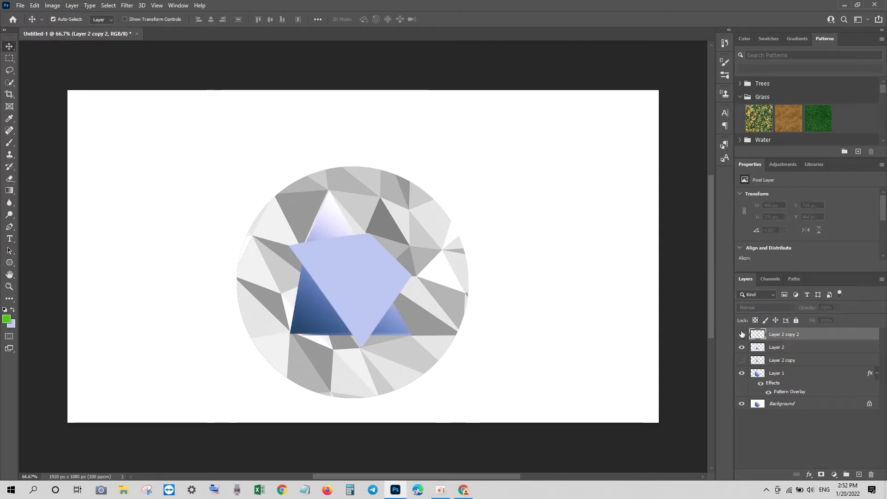
- Set Layer 1's pattern overlay to 34% opacity with a larger pattern scale
click(369, 367)
double_click(780, 391)
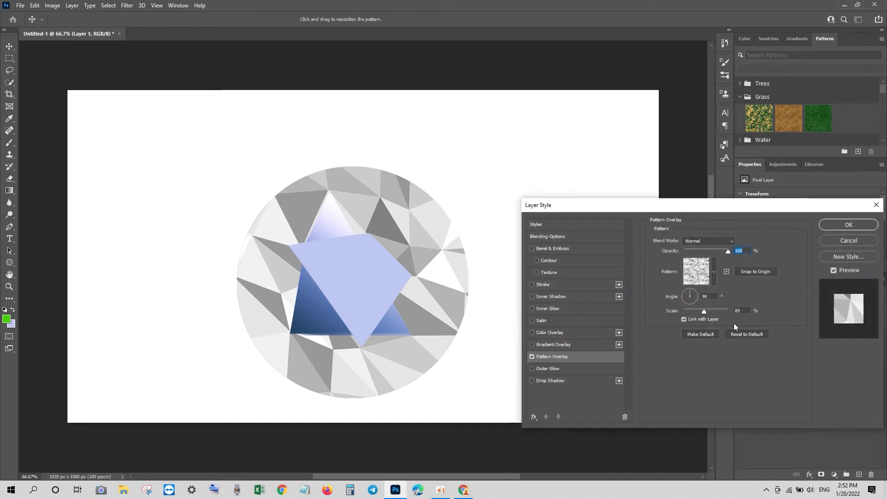
drag(727, 251, 699, 250)
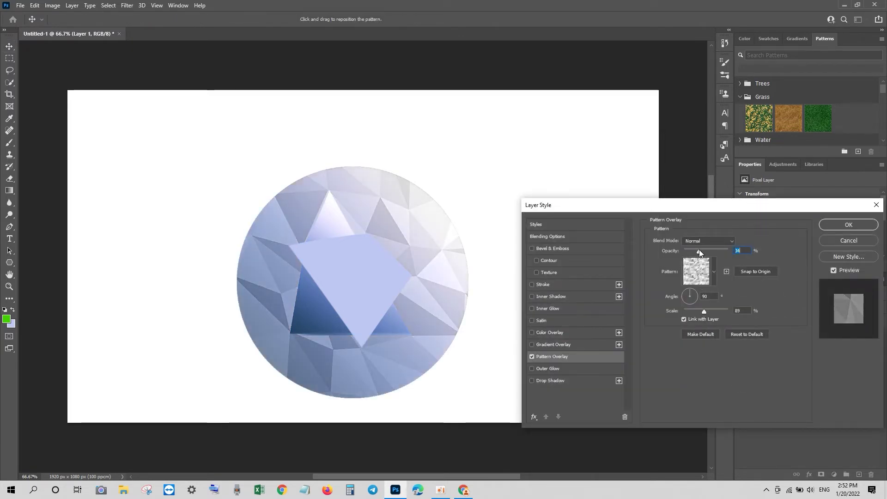
mouse_move(705, 305)
mouse_down()
mouse_move(716, 309)
mouse_move(707, 310)
mouse_up()
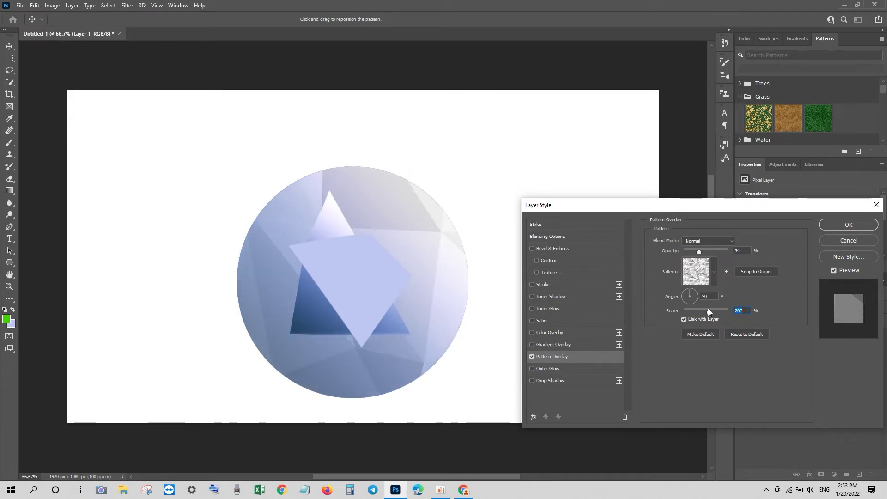
click(838, 239)
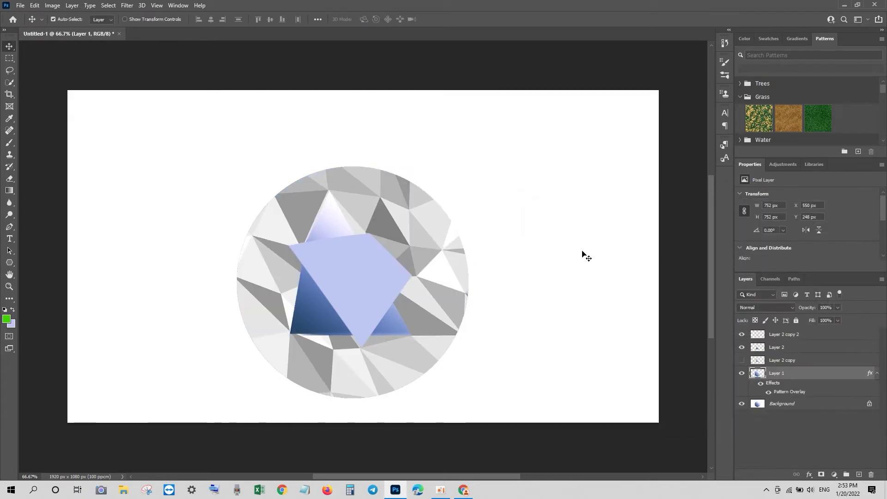
- Rasterize the circle layer's style, then add a Color Overlay effect
right_click(780, 375)
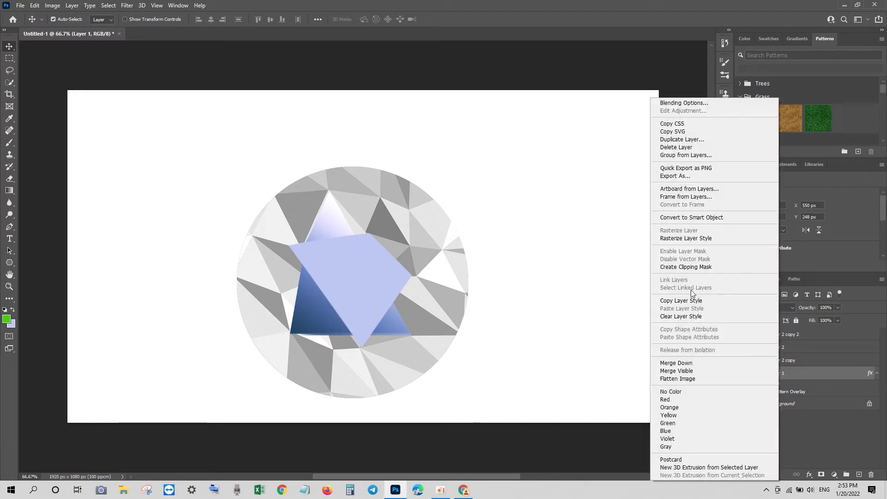
click(690, 238)
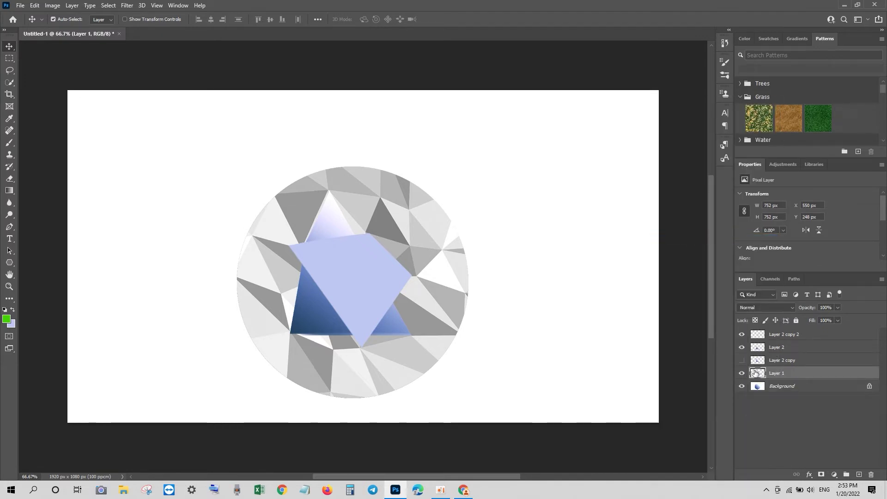
click(809, 474)
click(826, 434)
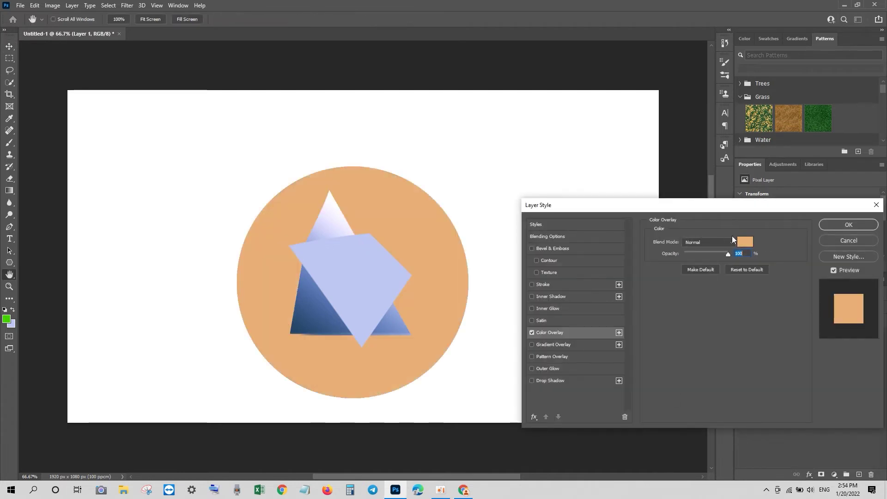
- Trial a navy colour overlay at lower opacity, then discard it and undo the rasterize
click(744, 238)
click(300, 317)
click(680, 249)
click(792, 186)
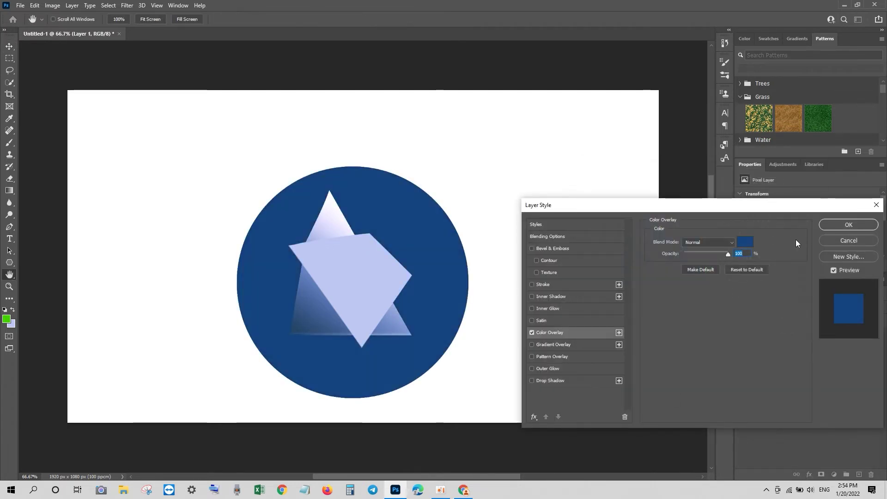
drag(728, 253, 702, 255)
click(846, 239)
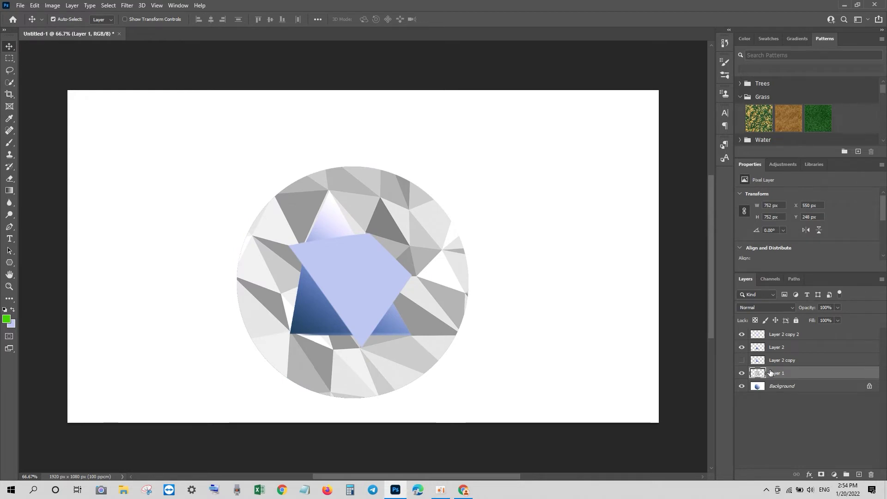
key(ctrl+z)
key(ctrl+z)
- Switch the pattern overlay to Overlay blend mode with higher opacity, then toggle Layer 2 to compare
double_click(789, 391)
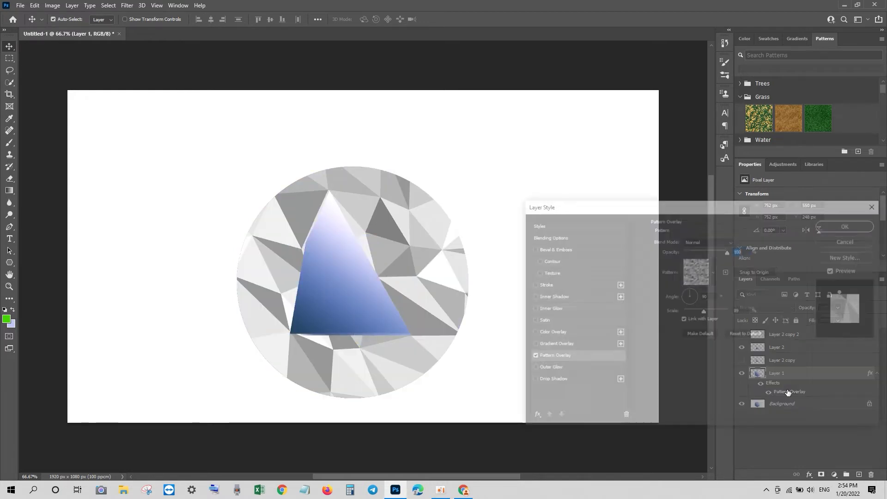
click(721, 241)
click(707, 314)
click(723, 240)
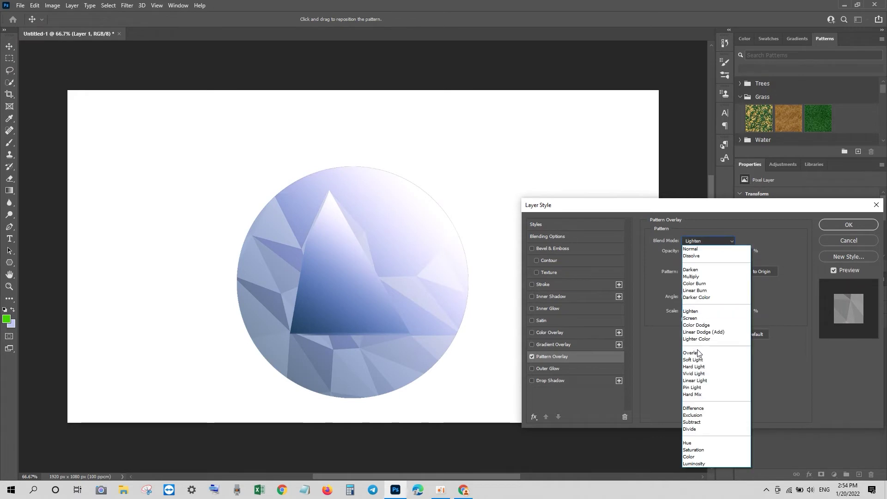
click(694, 299)
drag(702, 250, 743, 243)
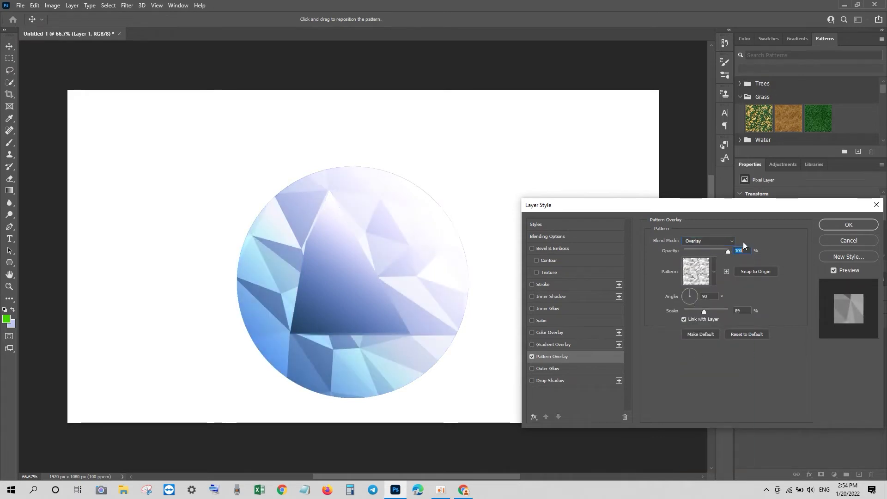
click(867, 226)
click(346, 287)
click(742, 347)
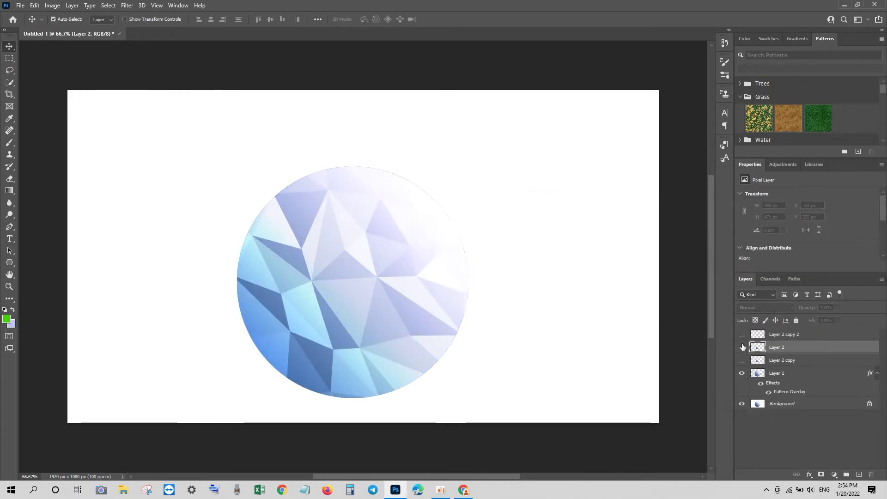
- Add a black-filled Layer 3 above the Background, behind the diamond, and recheck the hexagon facet
click(743, 334)
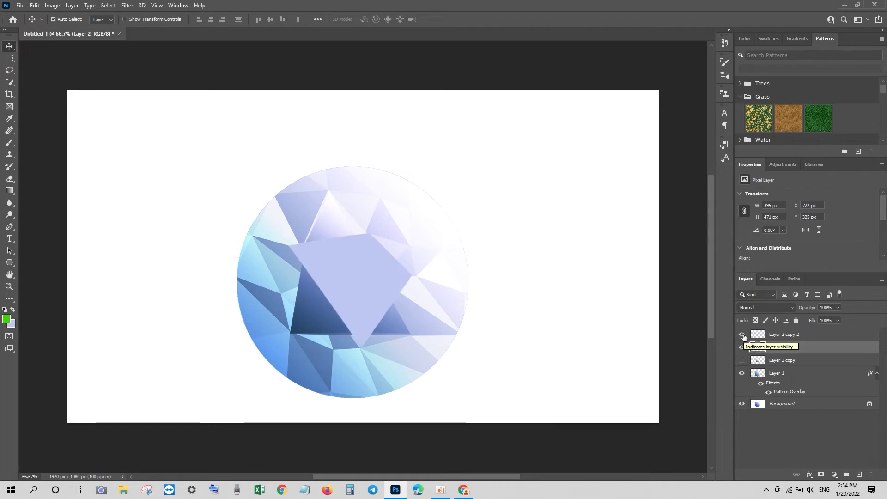
click(785, 404)
click(858, 474)
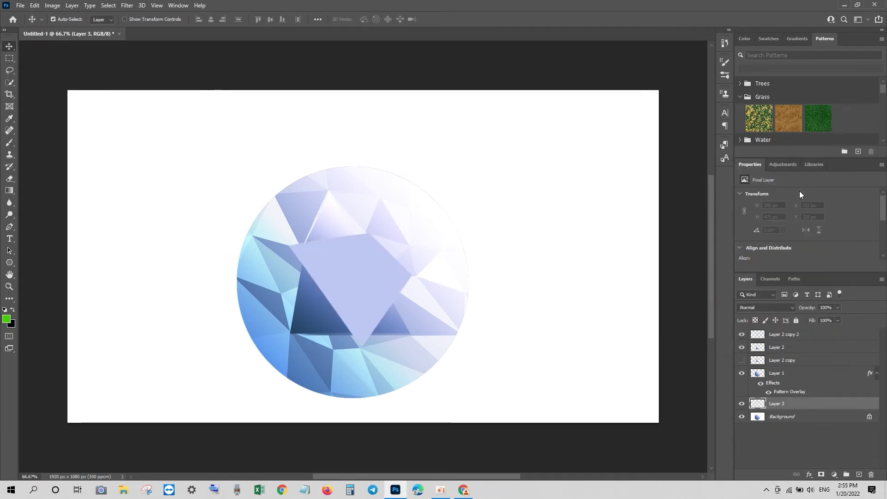
key(ctrl+BackSpace)
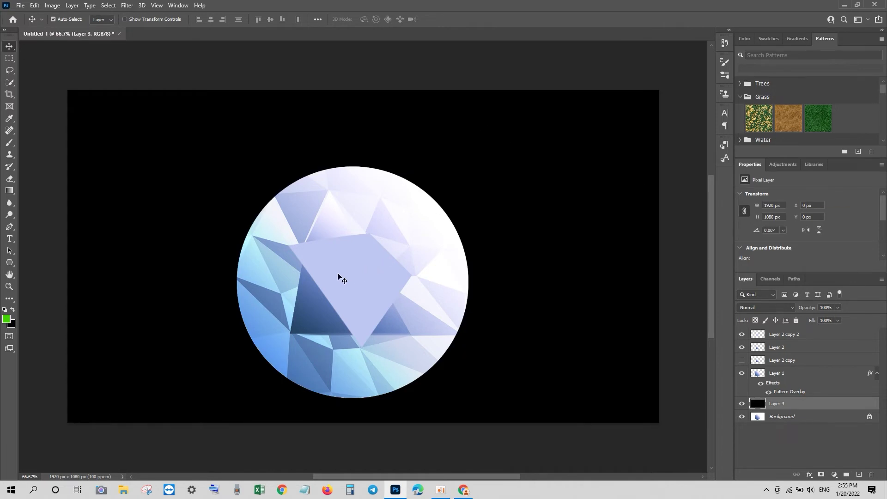
click(784, 334)
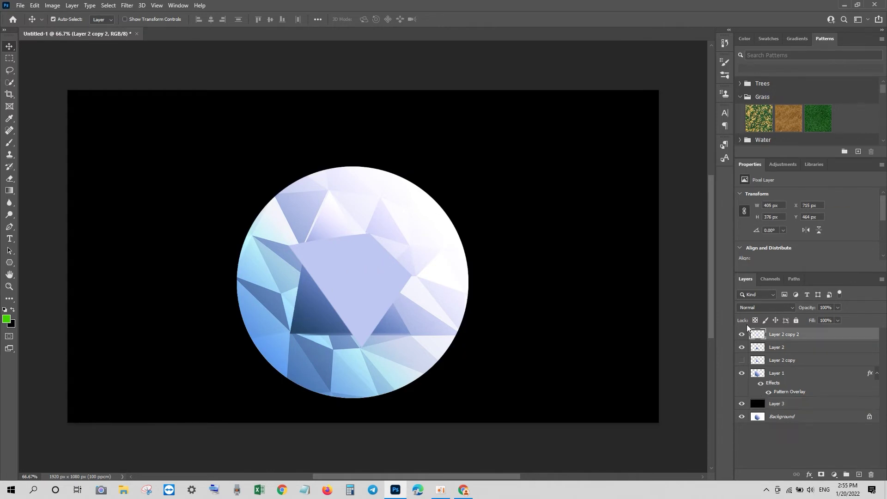
click(741, 334)
- Duplicate the hexagon facet, rotate the copy about 36 degrees and fill it white
key(ctrl+j)
key(ctrl+t)
mouse_move(421, 254)
mouse_down()
mouse_move(431, 304)
mouse_move(378, 271)
mouse_move(351, 286)
mouse_up()
key(Return)
ctrl+click(756, 338)
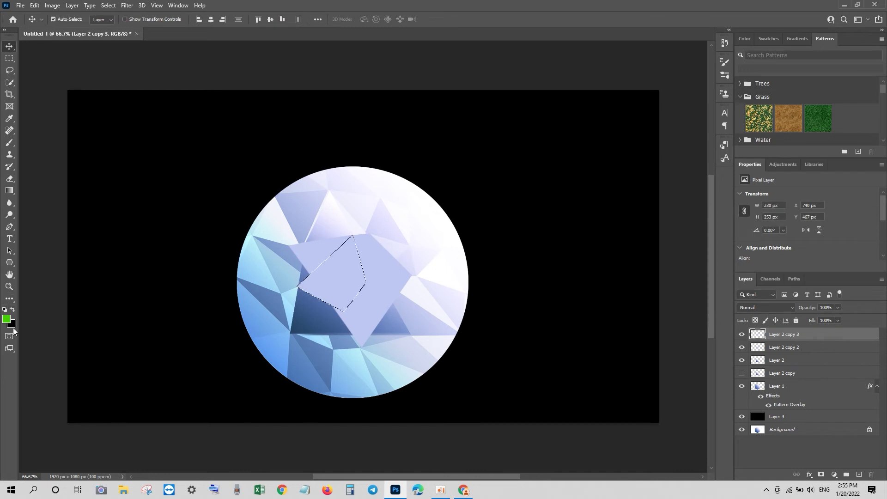
click(11, 324)
key(Return)
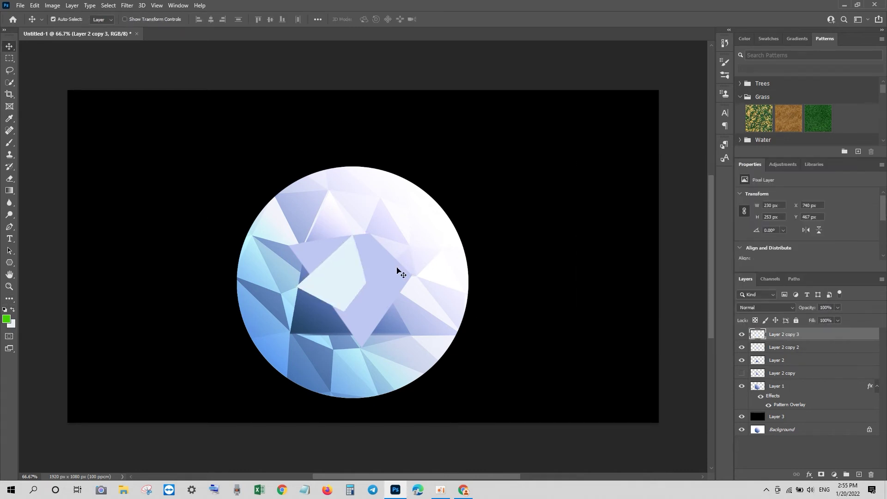
- Add another rotated facet copy in the circle's centre and fill it light blue
key(ctrl+alt+t)
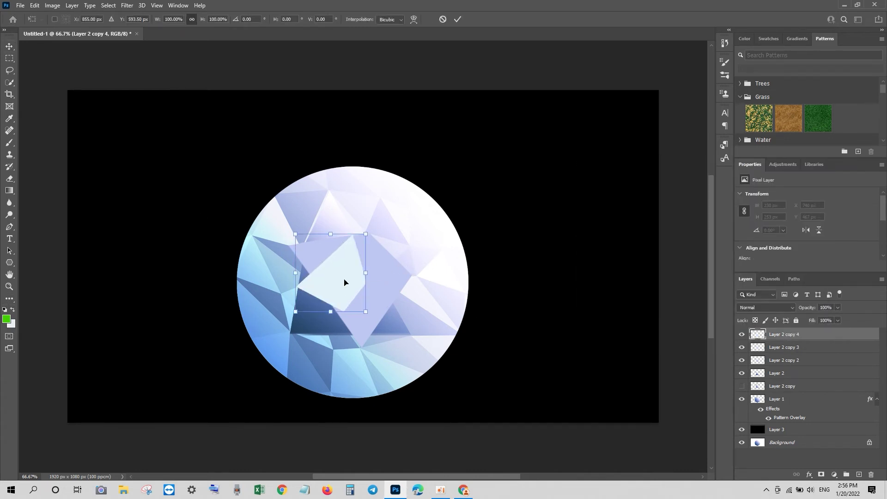
mouse_move(342, 299)
mouse_down()
mouse_move(366, 309)
mouse_move(399, 300)
mouse_up()
mouse_move(444, 269)
mouse_down()
mouse_move(427, 316)
mouse_move(390, 308)
mouse_move(388, 324)
mouse_move(391, 315)
mouse_up()
mouse_move(416, 344)
mouse_down()
mouse_move(397, 338)
mouse_move(380, 299)
mouse_up()
key(Return)
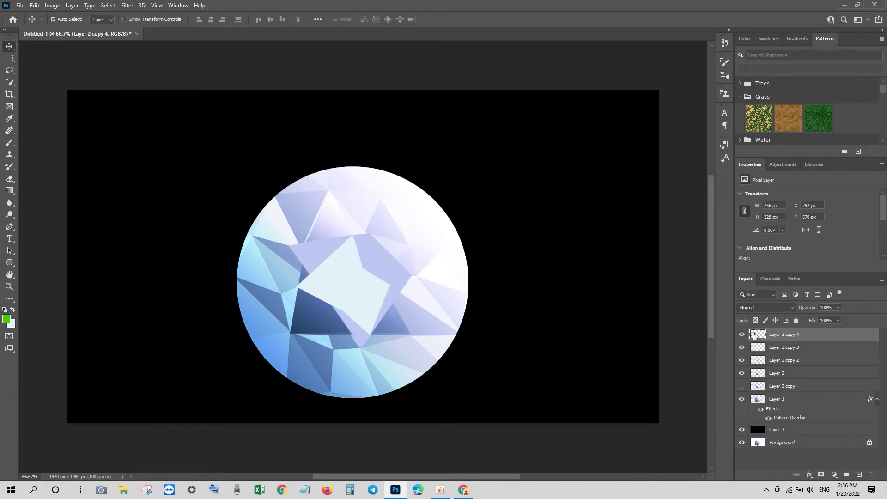
ctrl+click(754, 334)
click(10, 323)
click(352, 275)
key(Return)
key(ctrl+BackSpace)
key(ctrl+d)
- Draw a triangular highlight with the Pen tool and fill it near-white
key(p)
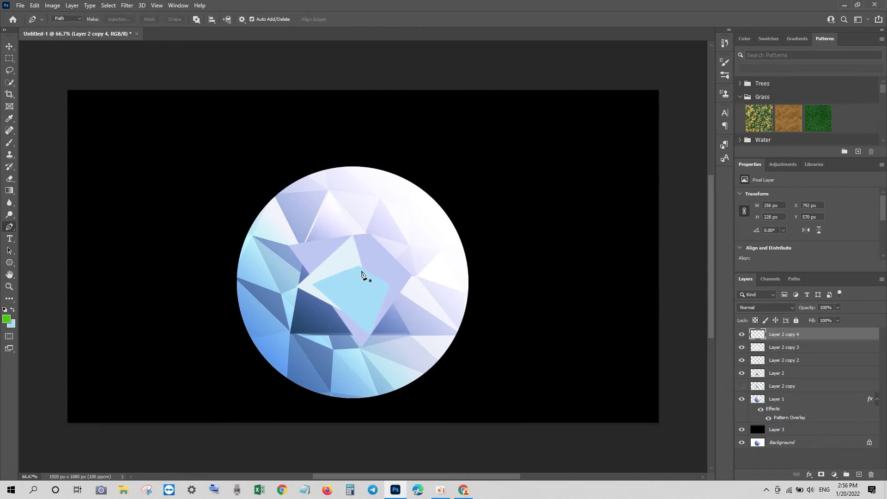
click(359, 266)
click(349, 317)
click(313, 285)
click(359, 265)
key(ctrl+Return)
click(11, 324)
click(283, 204)
key(Return)
key(ctrl+BackSpace)
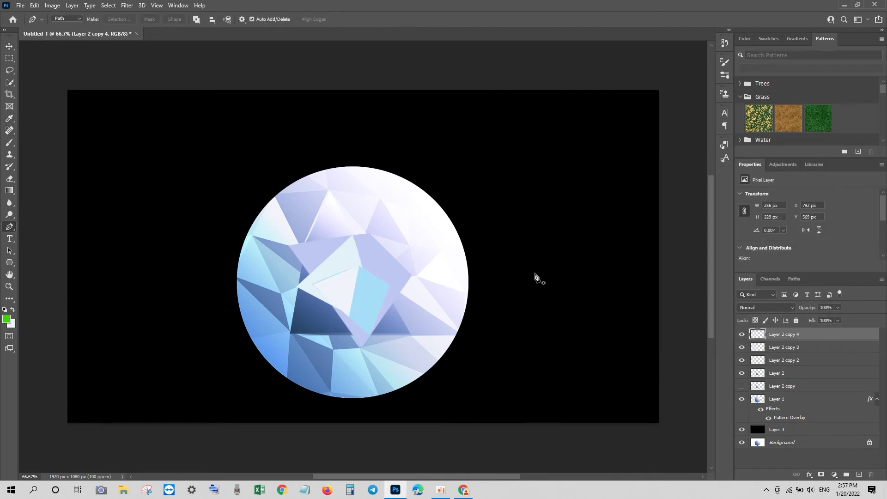
- Trace a chevron highlight path on the centre facet and make it a selection
click(741, 334)
click(358, 312)
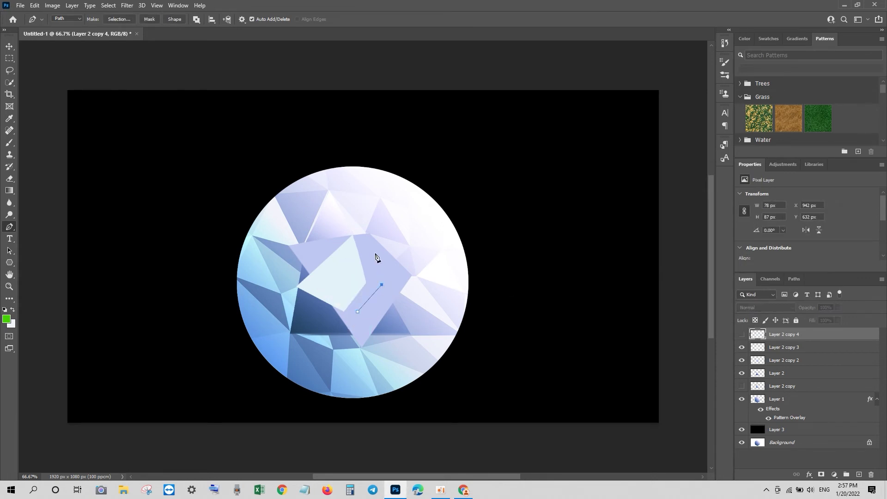
click(373, 250)
click(391, 283)
click(341, 316)
key(ctrl+Return)
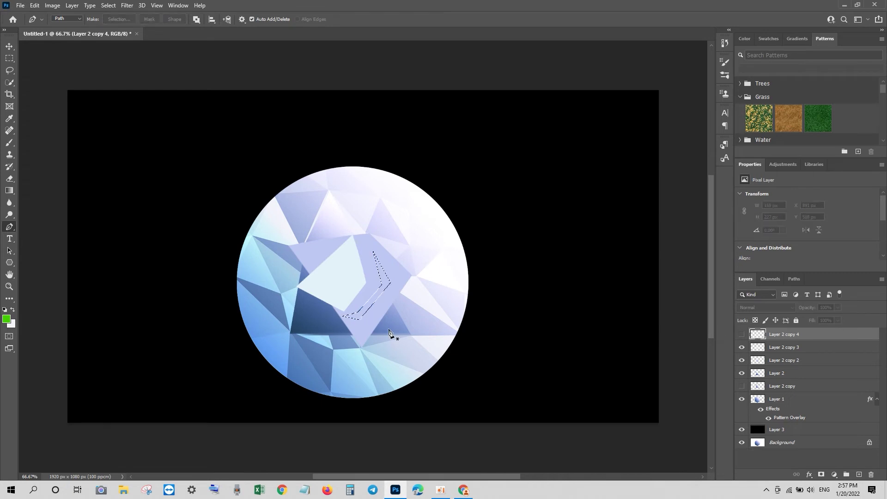
- Fill the chevron with a pale colour on a new layer at 69% opacity
click(742, 334)
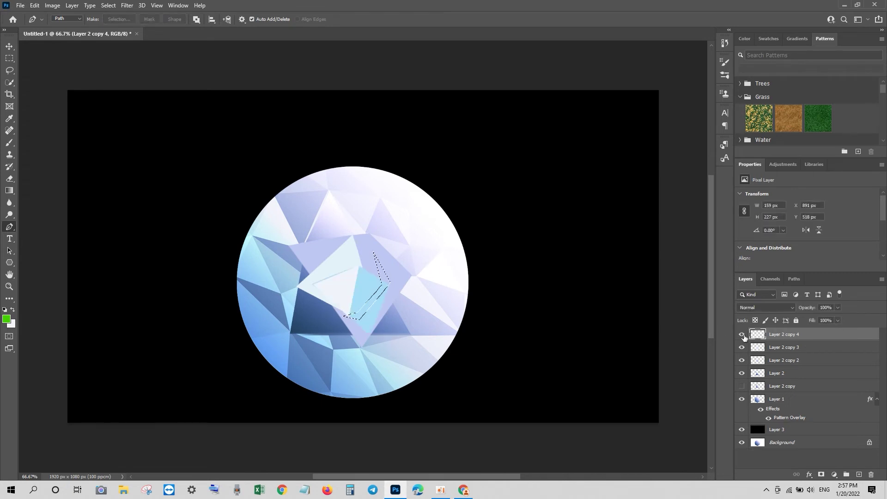
click(742, 334)
click(859, 474)
key(ctrl+BackSpace)
key(ctrl+d)
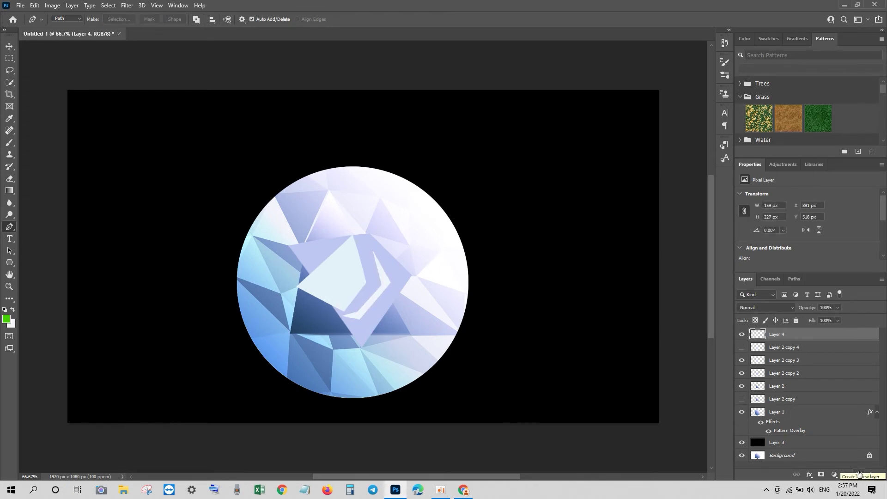
key(6)
key(9)
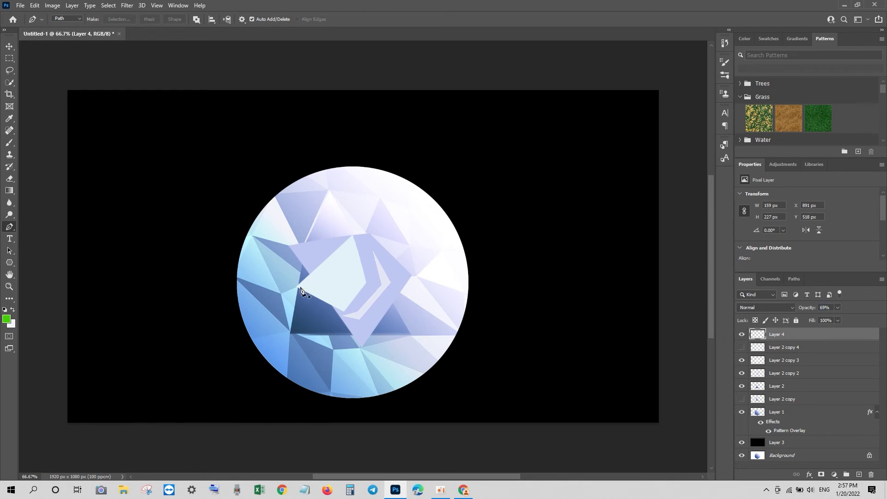
- Trace a zigzag star-shaped sparkle outline over the diamond's left side with the Pen tool
click(264, 256)
click(297, 276)
click(303, 248)
click(300, 276)
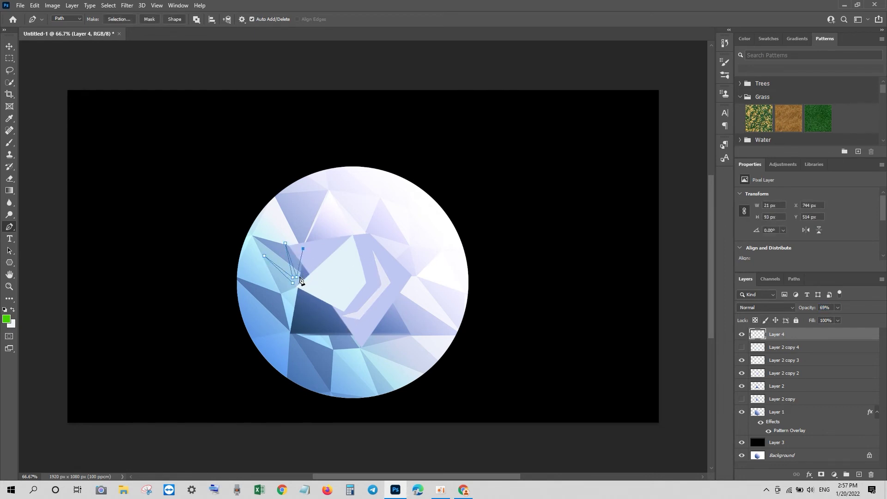
click(334, 243)
click(300, 280)
click(340, 278)
click(300, 285)
click(329, 302)
click(293, 289)
click(274, 324)
click(288, 290)
click(236, 303)
click(285, 285)
click(291, 286)
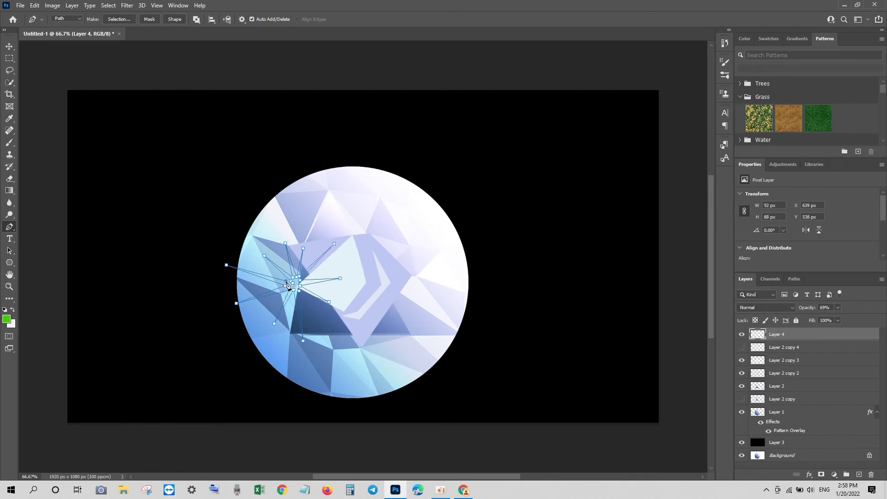
- Fill the star outline with white on new Layer 5
key(ctrl+Return)
click(859, 475)
key(ctrl+BackSpace)
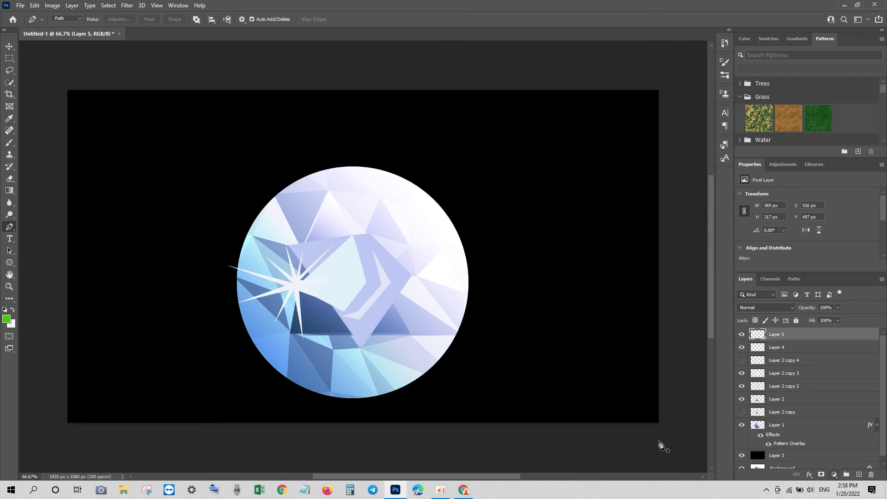
key(ctrl+d)
- Duplicate the star, shrink the copy to about 46% near the diamond's bottom, and reposition the original
key(v)
key(ctrl+j)
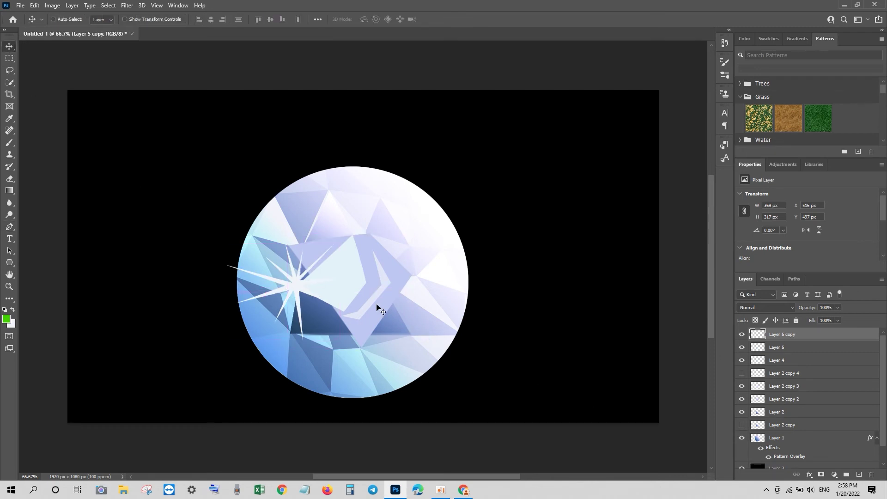
key(ctrl+t)
mouse_move(324, 257)
mouse_down()
mouse_move(446, 249)
mouse_move(393, 318)
mouse_up()
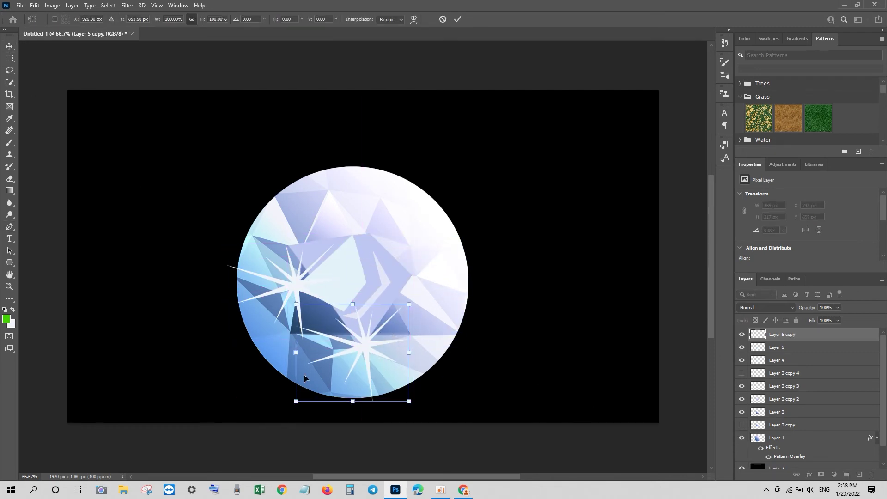
drag(297, 400, 354, 347)
drag(393, 323, 365, 346)
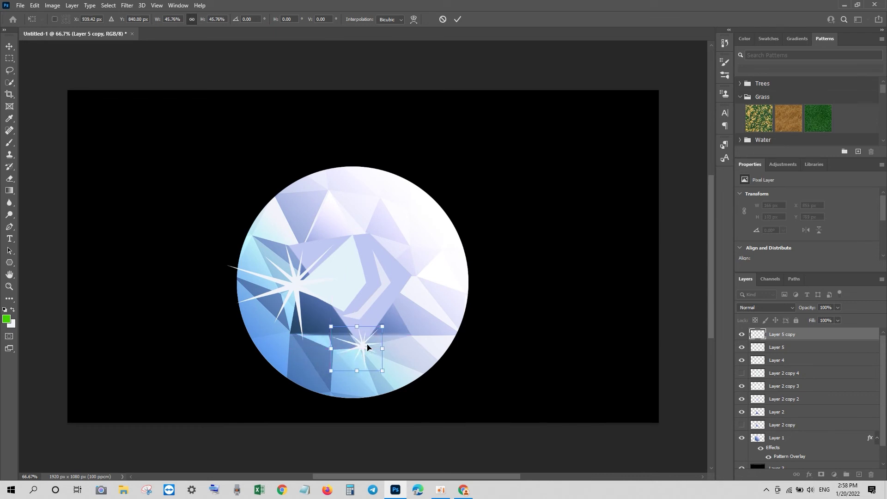
key(Return)
mouse_move(297, 278)
mouse_down()
mouse_move(280, 292)
mouse_move(310, 273)
mouse_up()
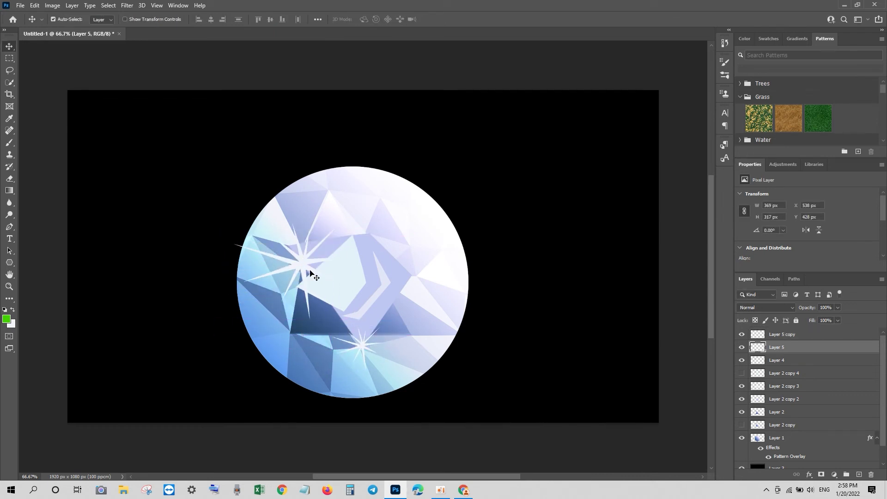
- Hide Layer 4 and select the diamond layers from Layer 1 up to Layer 2 copy 3
click(391, 283)
click(740, 360)
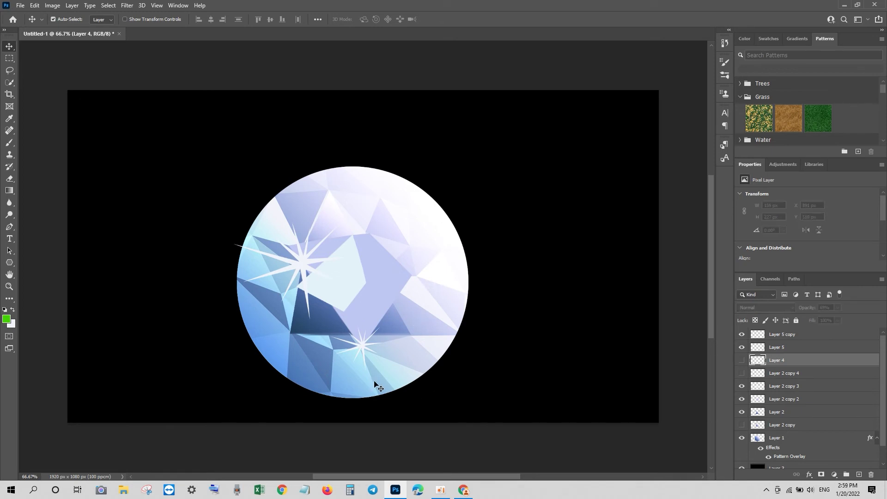
click(776, 438)
scroll(776, 438, down, 1)
click(741, 367)
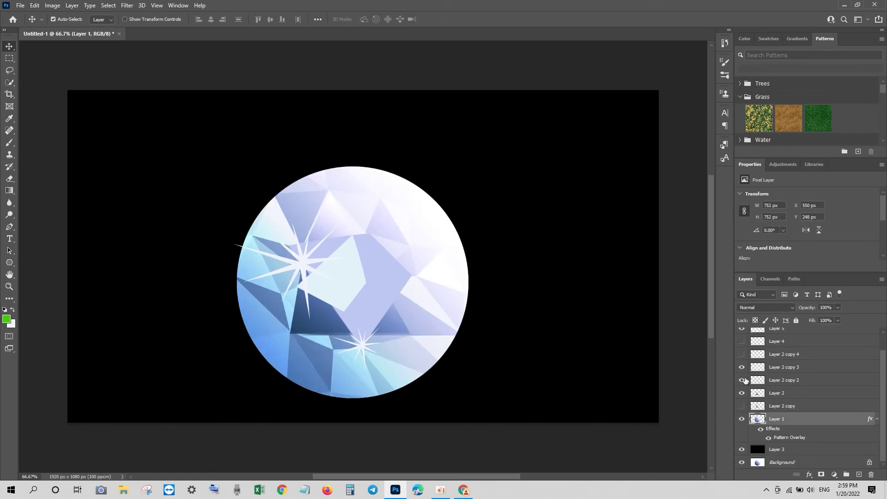
shift+click(784, 367)
- Merge the selected diamond layers and raise their saturation to +37
key(ctrl+e)
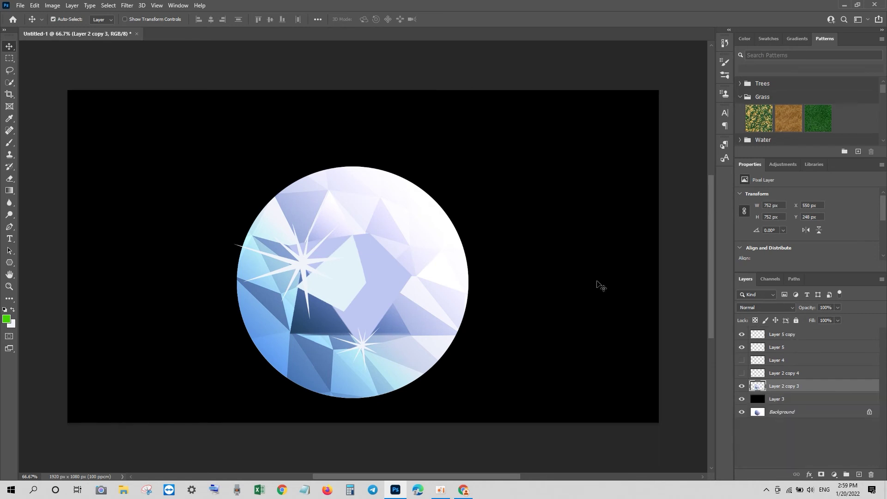
click(52, 5)
click(166, 75)
mouse_move(719, 180)
mouse_down()
mouse_move(738, 180)
mouse_move(679, 180)
mouse_move(727, 179)
mouse_up()
key(Return)
- Adjust the diamond's Color Balance and darken its Levels midtones to 0.62
click(52, 5)
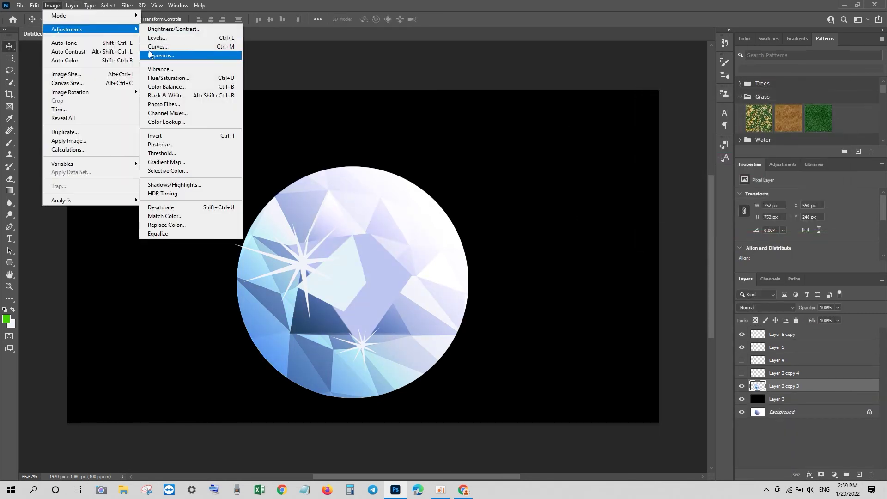
click(166, 86)
mouse_move(735, 245)
mouse_down()
mouse_move(777, 236)
mouse_move(761, 256)
mouse_move(761, 244)
mouse_move(731, 244)
mouse_up()
key(Return)
click(52, 5)
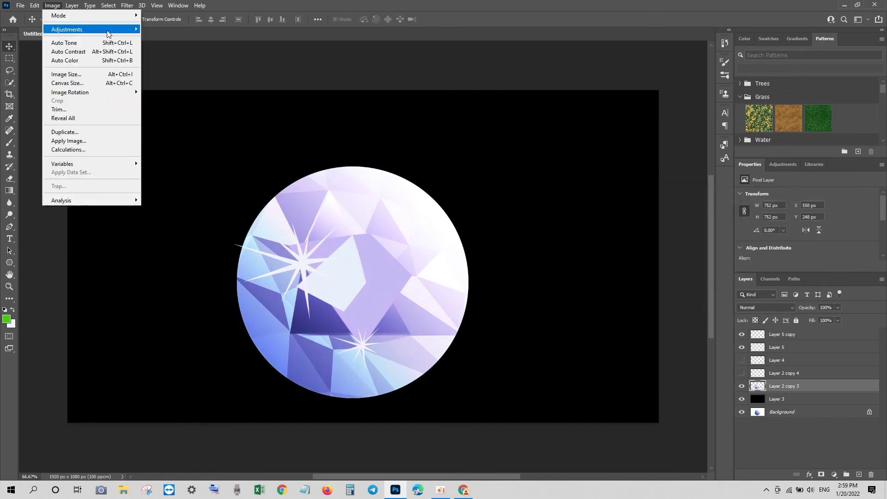
click(159, 38)
drag(777, 319, 803, 317)
drag(815, 356, 829, 351)
click(851, 231)
- Add a white-blue gradient Outer Glow around the diamond
key(v)
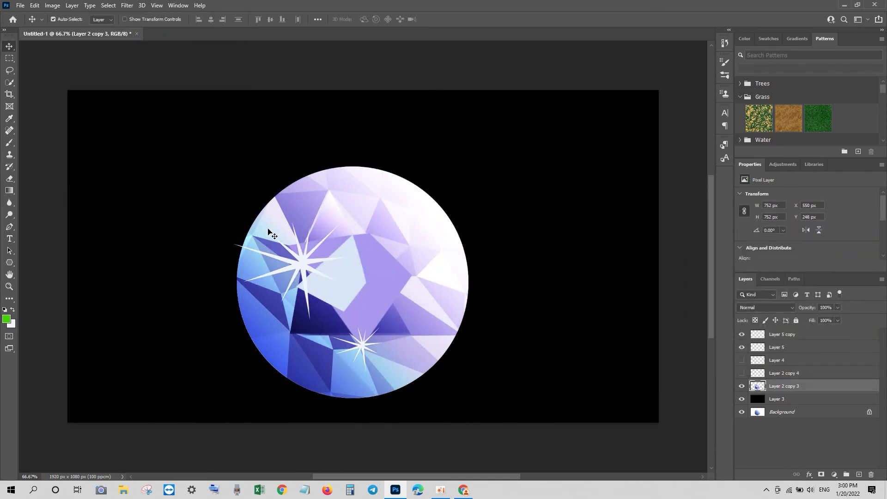
click(809, 474)
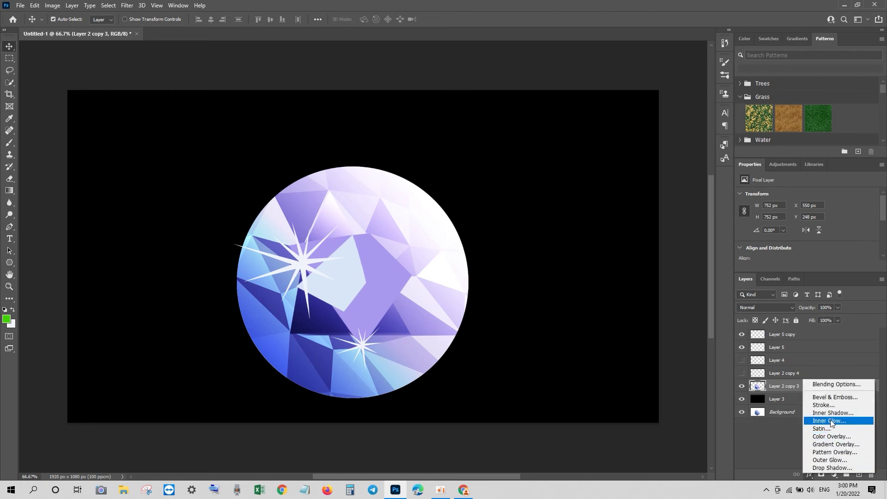
click(829, 460)
click(702, 257)
click(613, 388)
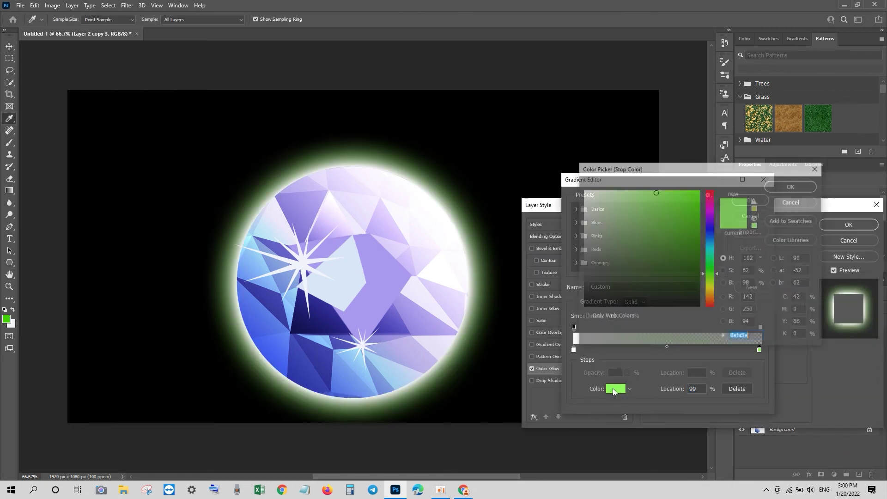
key(Return)
key(Return)
key(Return)
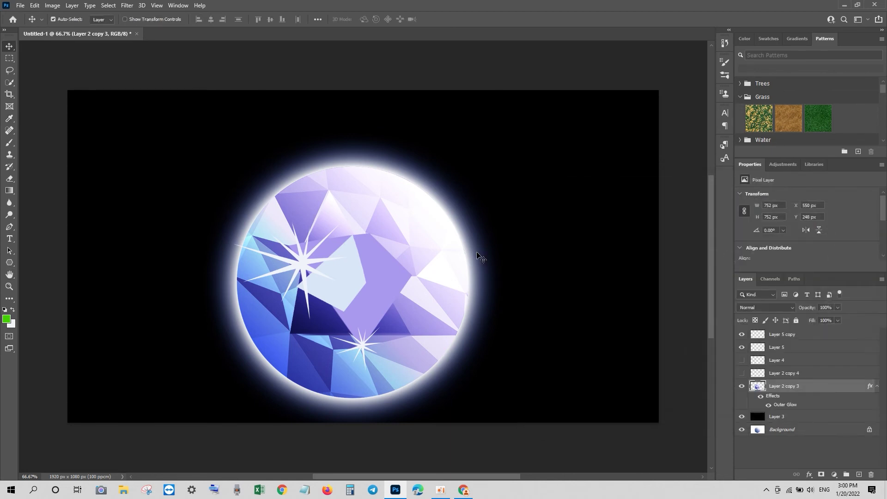
- Draw a triangular pen path at the diamond's upper right and fill it white on a new layer
click(10, 227)
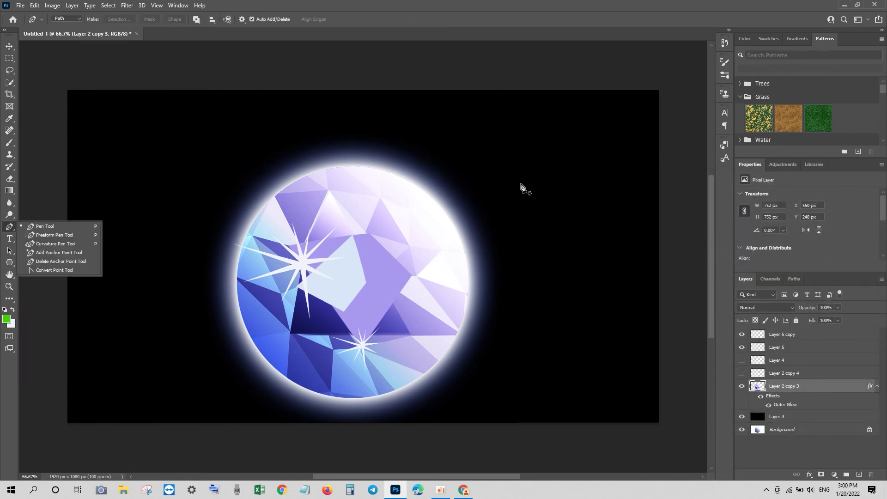
click(503, 189)
click(592, 138)
click(482, 199)
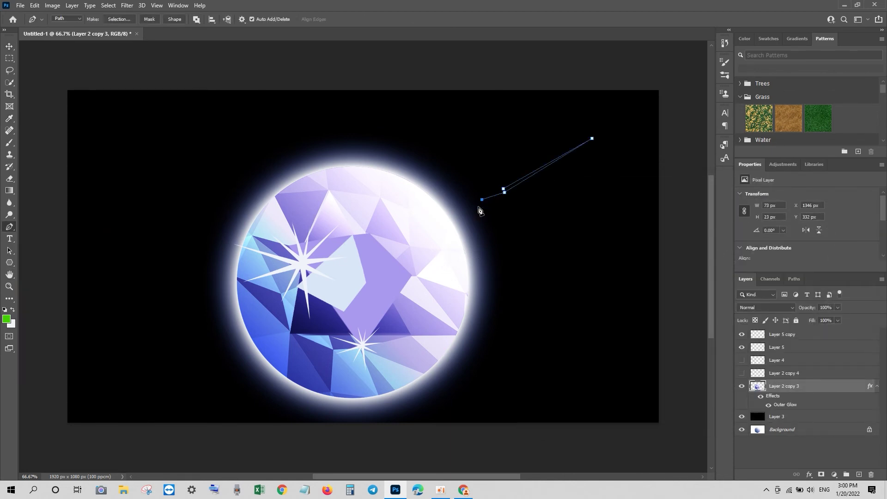
key(ctrl+Return)
key(ctrl+shift+alt+n)
key(ctrl+BackSpace)
key(ctrl+d)
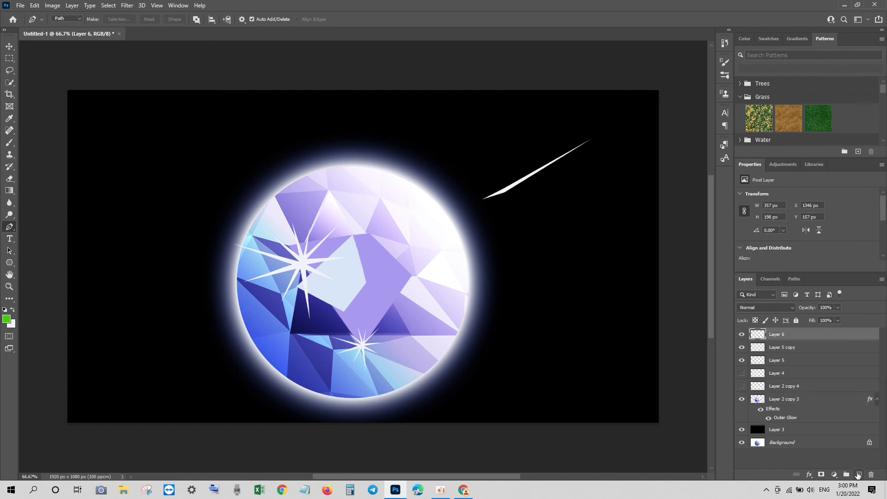
- Add white triangular rays to the right and lower right of the diamond
click(512, 287)
click(567, 289)
click(505, 296)
key(Up)
key(Up)
key(Up)
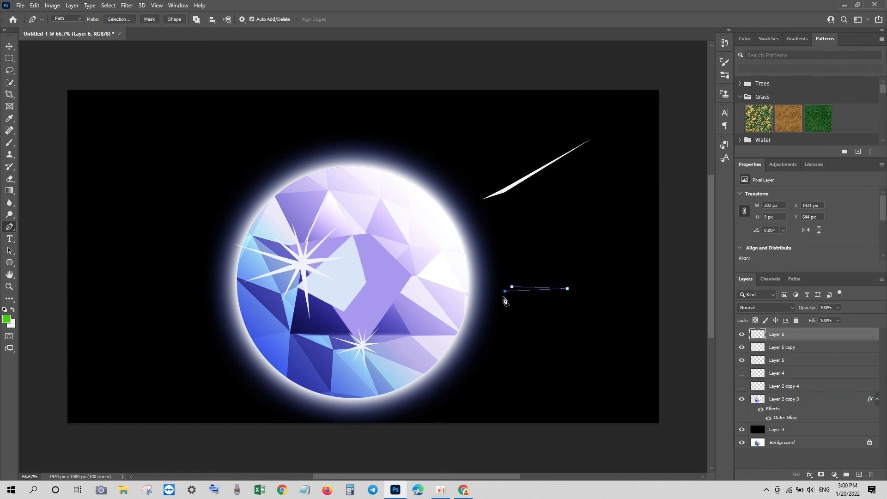
key(ctrl+Return)
key(ctrl+BackSpace)
scroll(509, 324, down, 1)
click(470, 353)
click(514, 385)
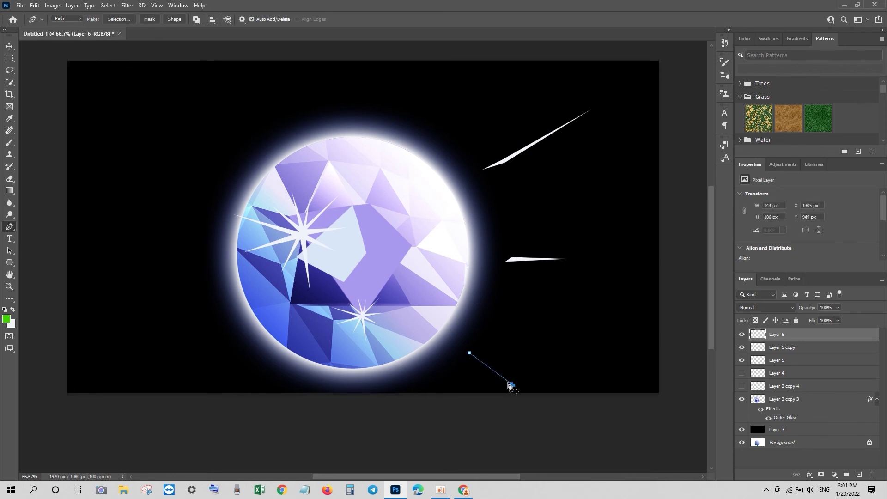
click(472, 364)
key(ctrl+Return)
key(ctrl+BackSpace)
- Add white triangular rays at the upper left and top of the diamond
click(203, 169)
click(118, 94)
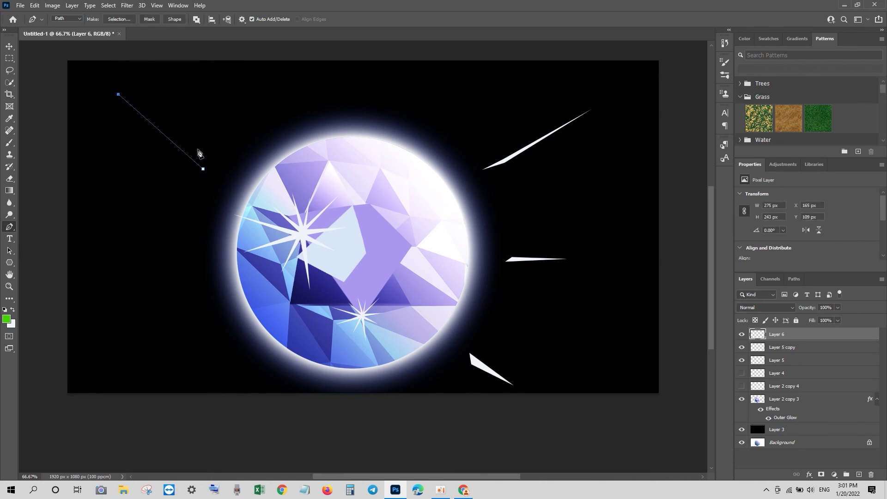
click(224, 161)
key(ctrl+Return)
key(ctrl+BackSpace)
click(319, 87)
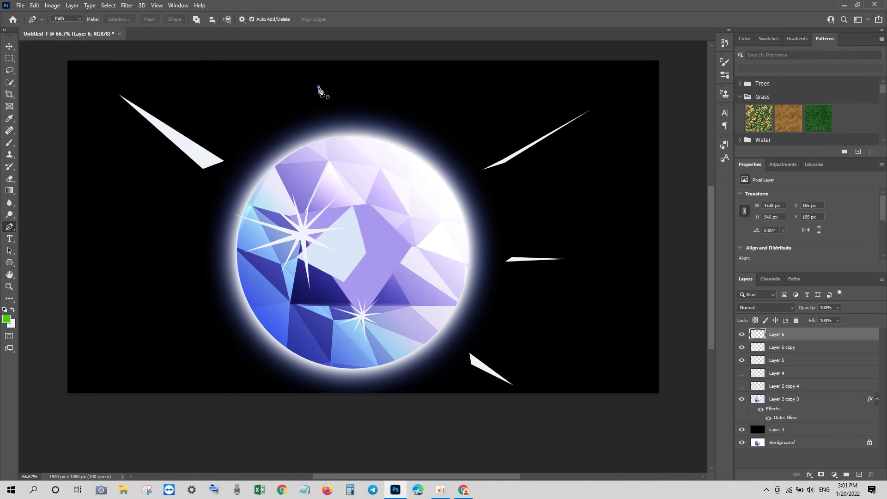
click(309, 59)
click(327, 98)
key(ctrl+Return)
key(ctrl+BackSpace)
- Add a second white ray above the diamond and one at its lower left
click(409, 109)
click(445, 60)
click(419, 114)
key(ctrl+Return)
key(ctrl+BackSpace)
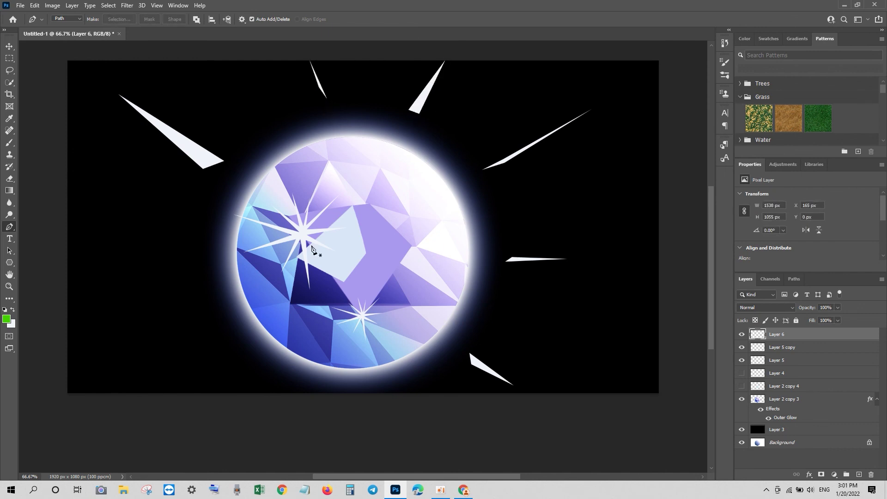
click(227, 335)
click(178, 386)
click(217, 357)
key(ctrl+Return)
key(ctrl+BackSpace)
- Add a long white ray pointing out to the left of the diamond
click(195, 263)
click(83, 279)
click(191, 275)
key(ctrl+Return)
key(ctrl+BackSpace)
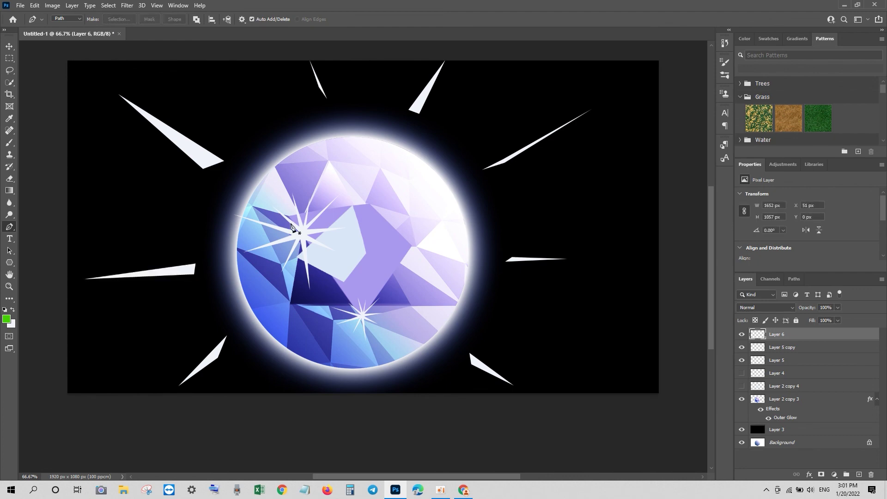
- Switch to the Move tool and start a Save a Copy as JPEG from the 3diamond name
key(v)
click(20, 5)
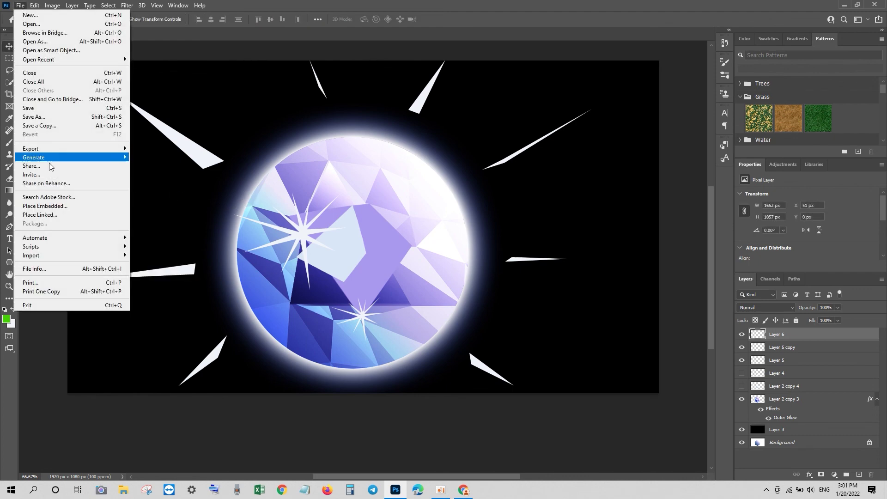
click(46, 126)
click(140, 214)
click(116, 235)
click(107, 135)
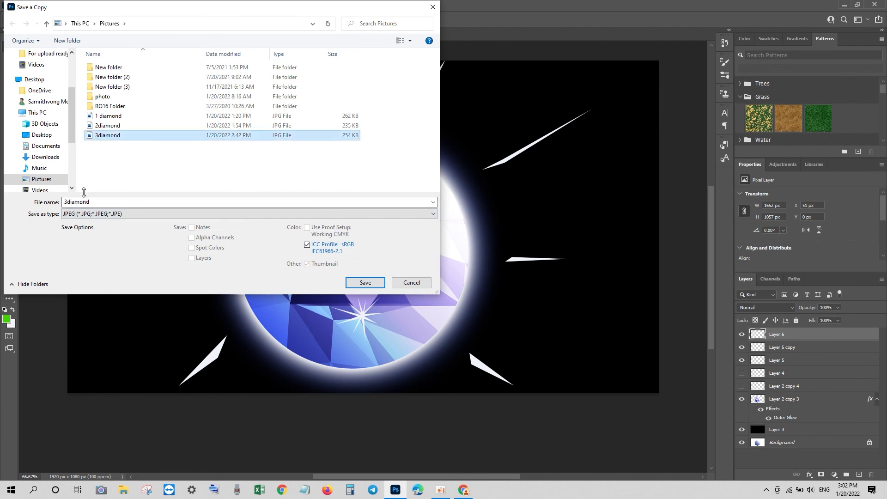
- Change the file name's last character to 4, save the JPEG and accept its options
click(66, 202)
key(BackSpace)
text(4)
click(365, 282)
click(499, 122)
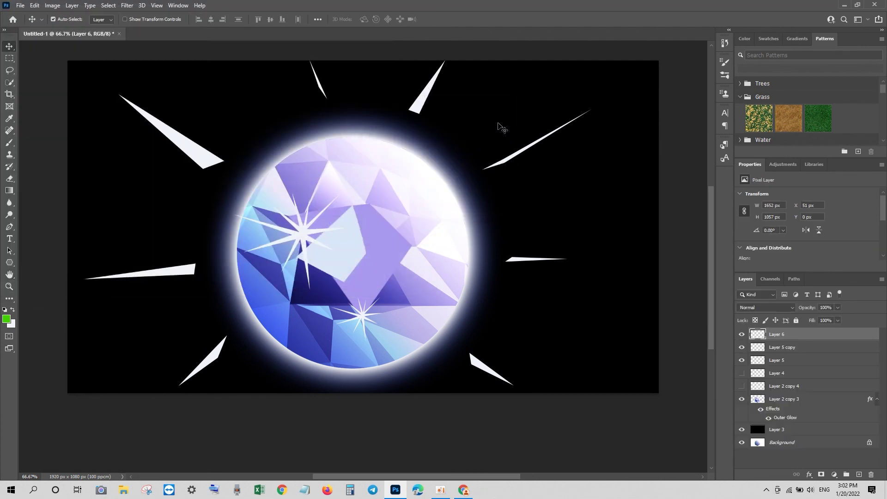